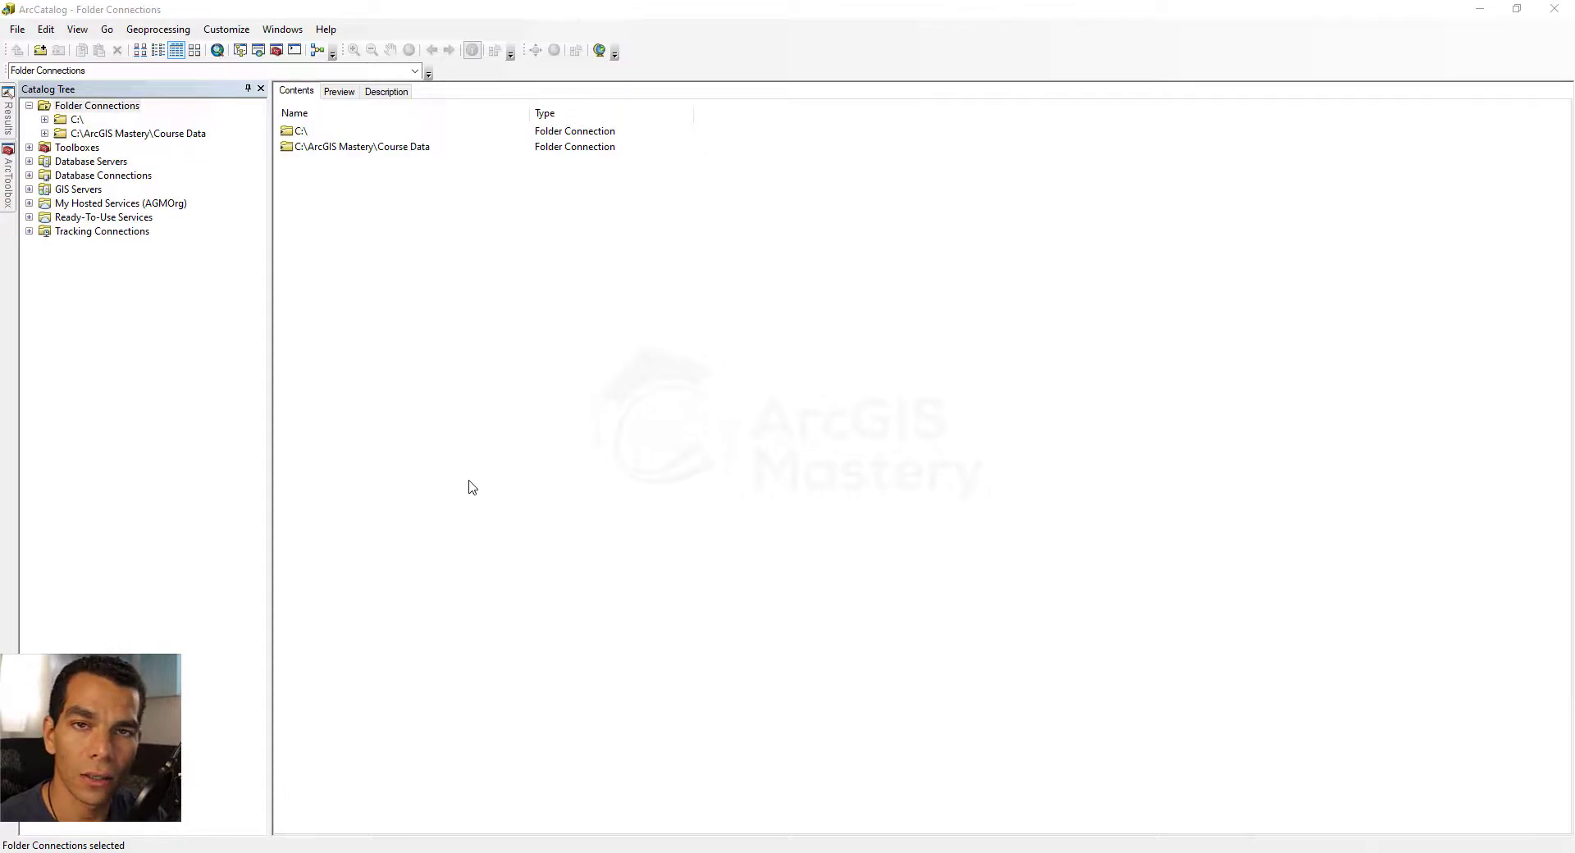
Inside Course Data, create a new folder named '2- ArcGIS Dekstop Advanced'
double_click(350, 151)
right_click(344, 171)
mouse_move(416, 274)
left_click(519, 276)
type("2")
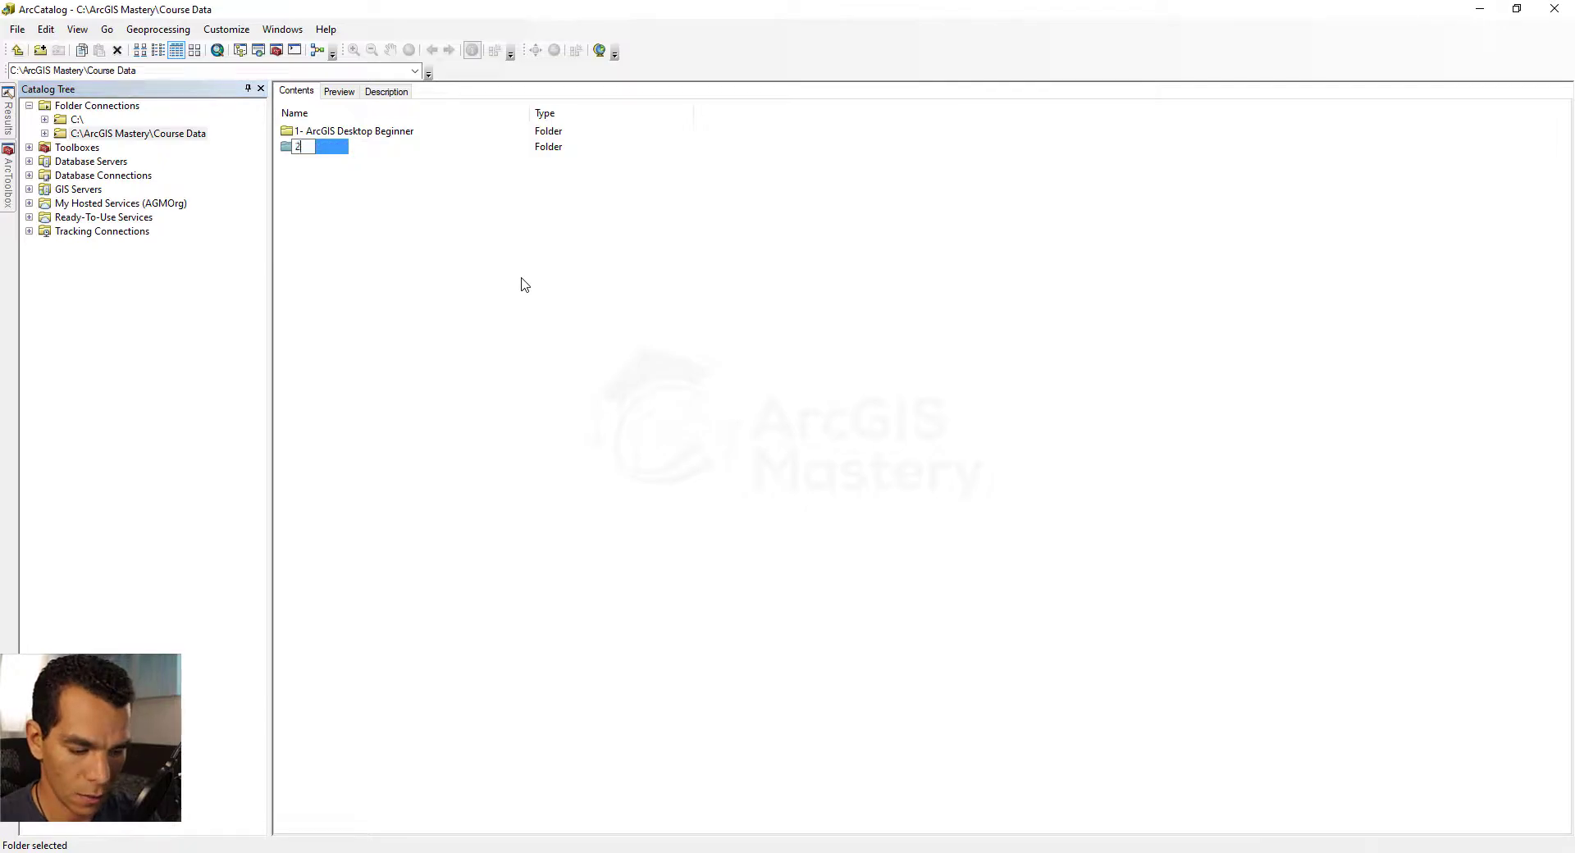
type("- ArcGIS")
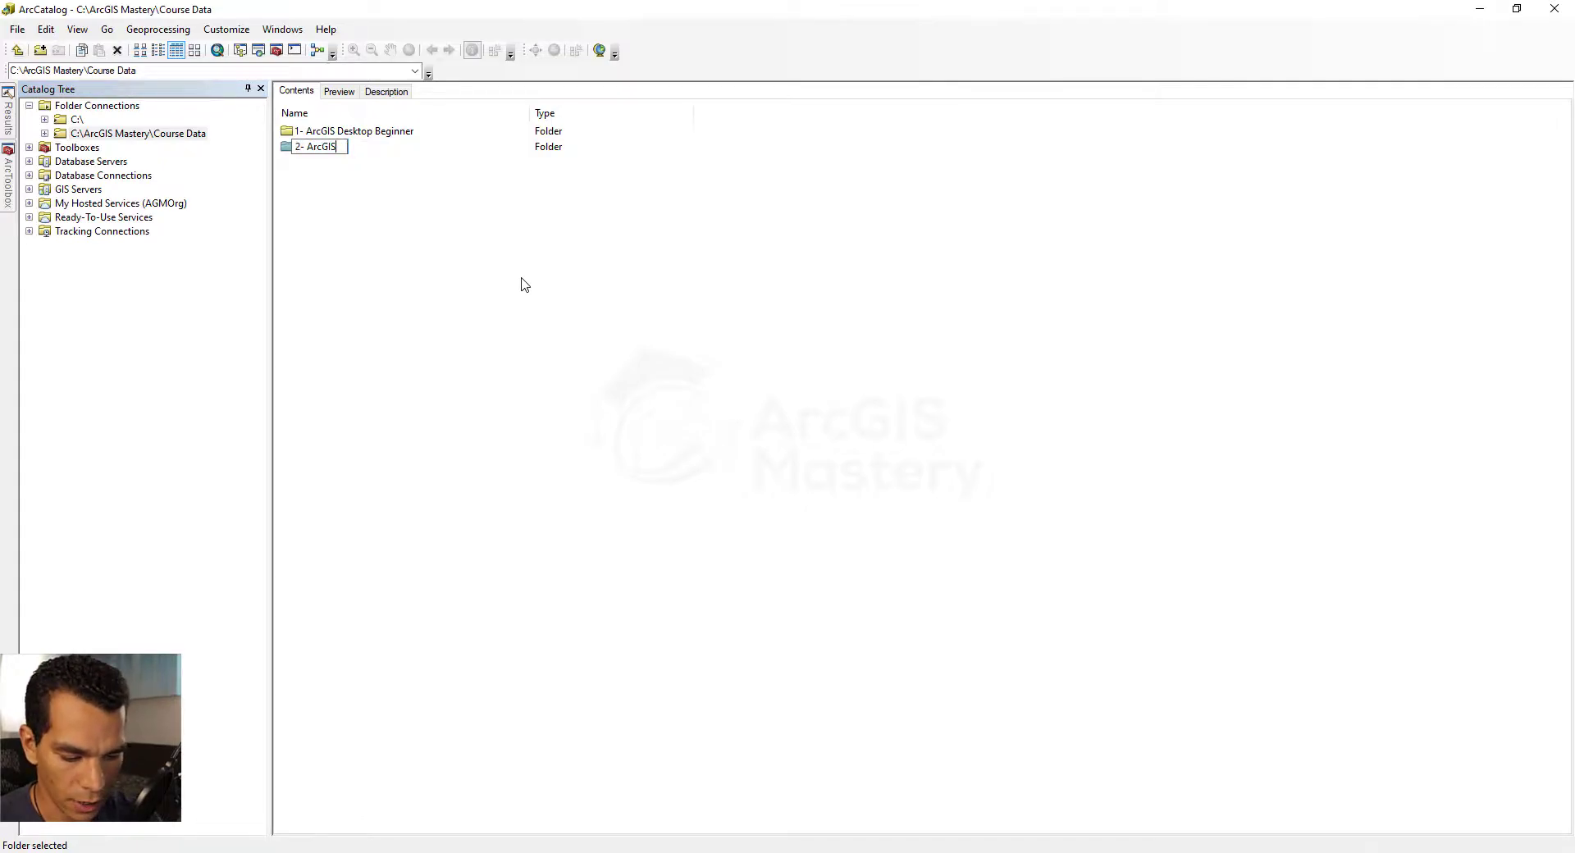
type(" Dekstop A")
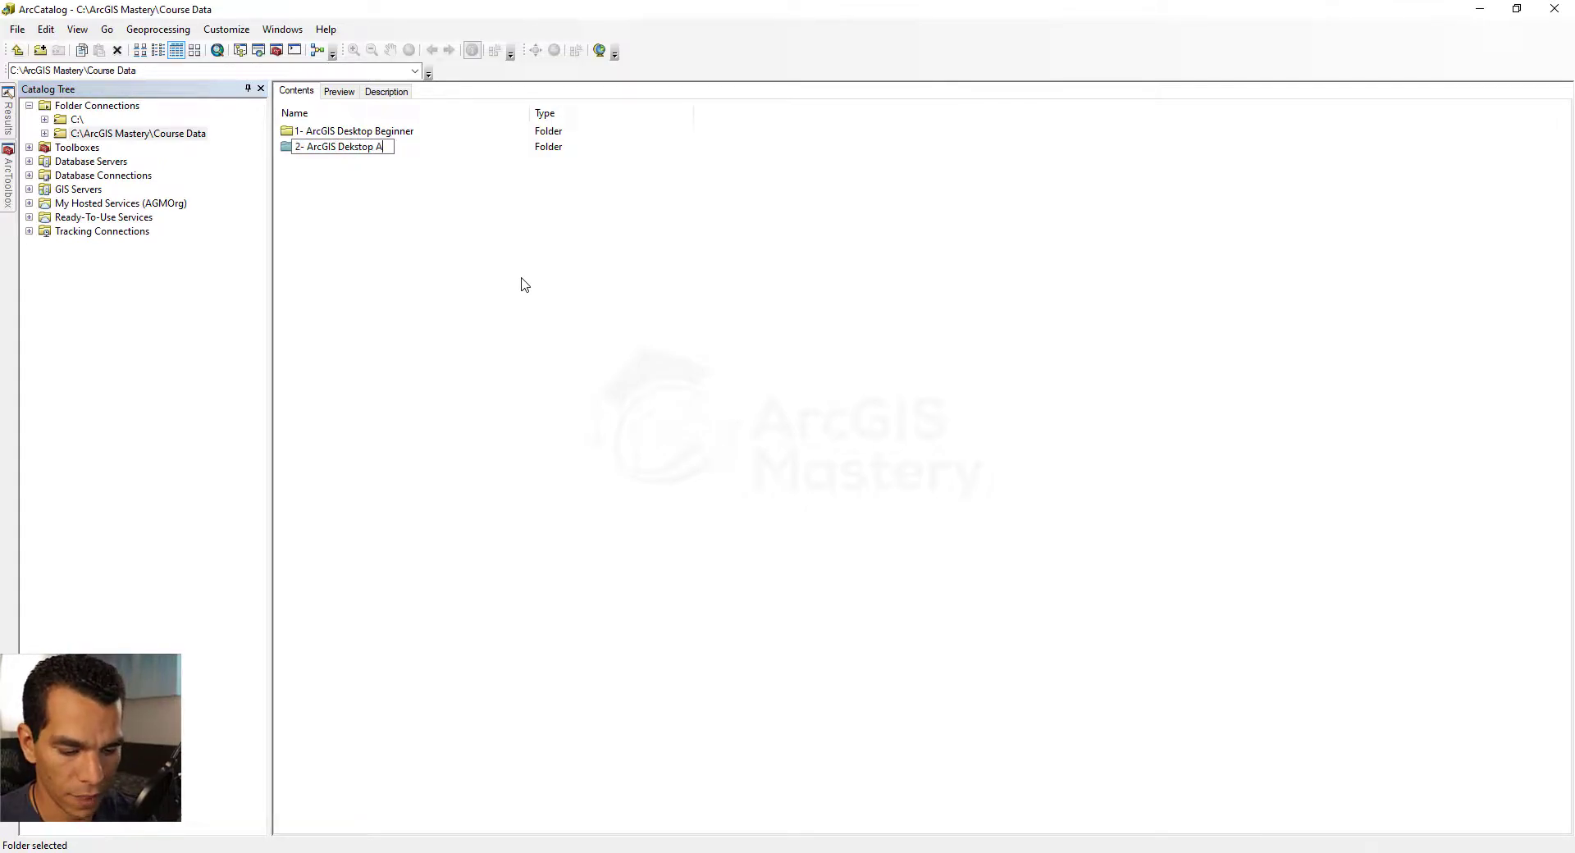
type("dvanced")
key("Return")
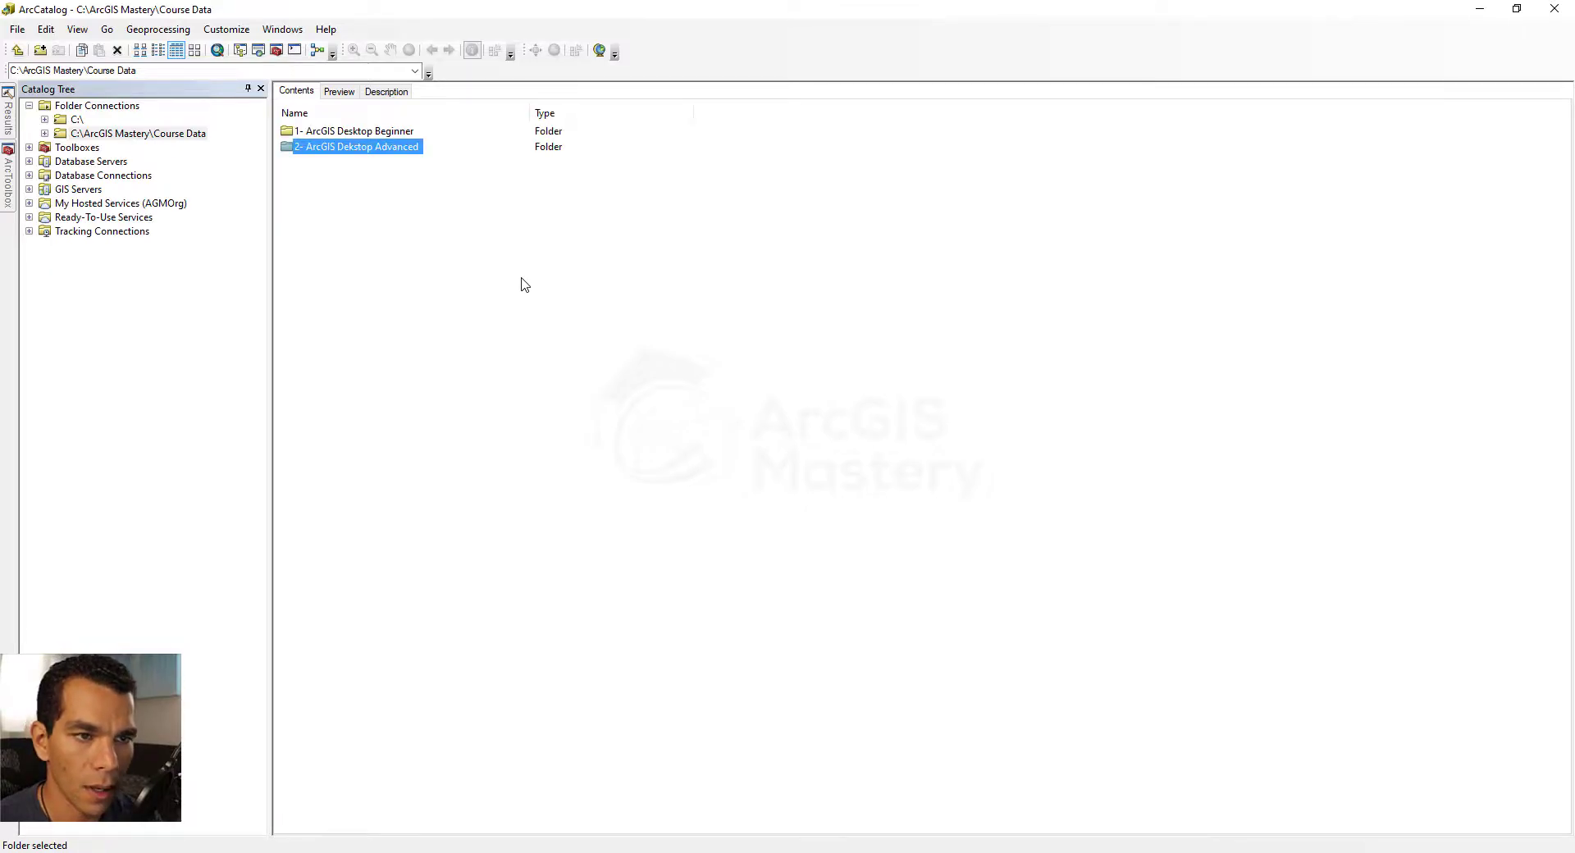
Inside that folder, create a subfolder named 'Persona and File Geodatabase' and open it
key("Return")
right_click(413, 292)
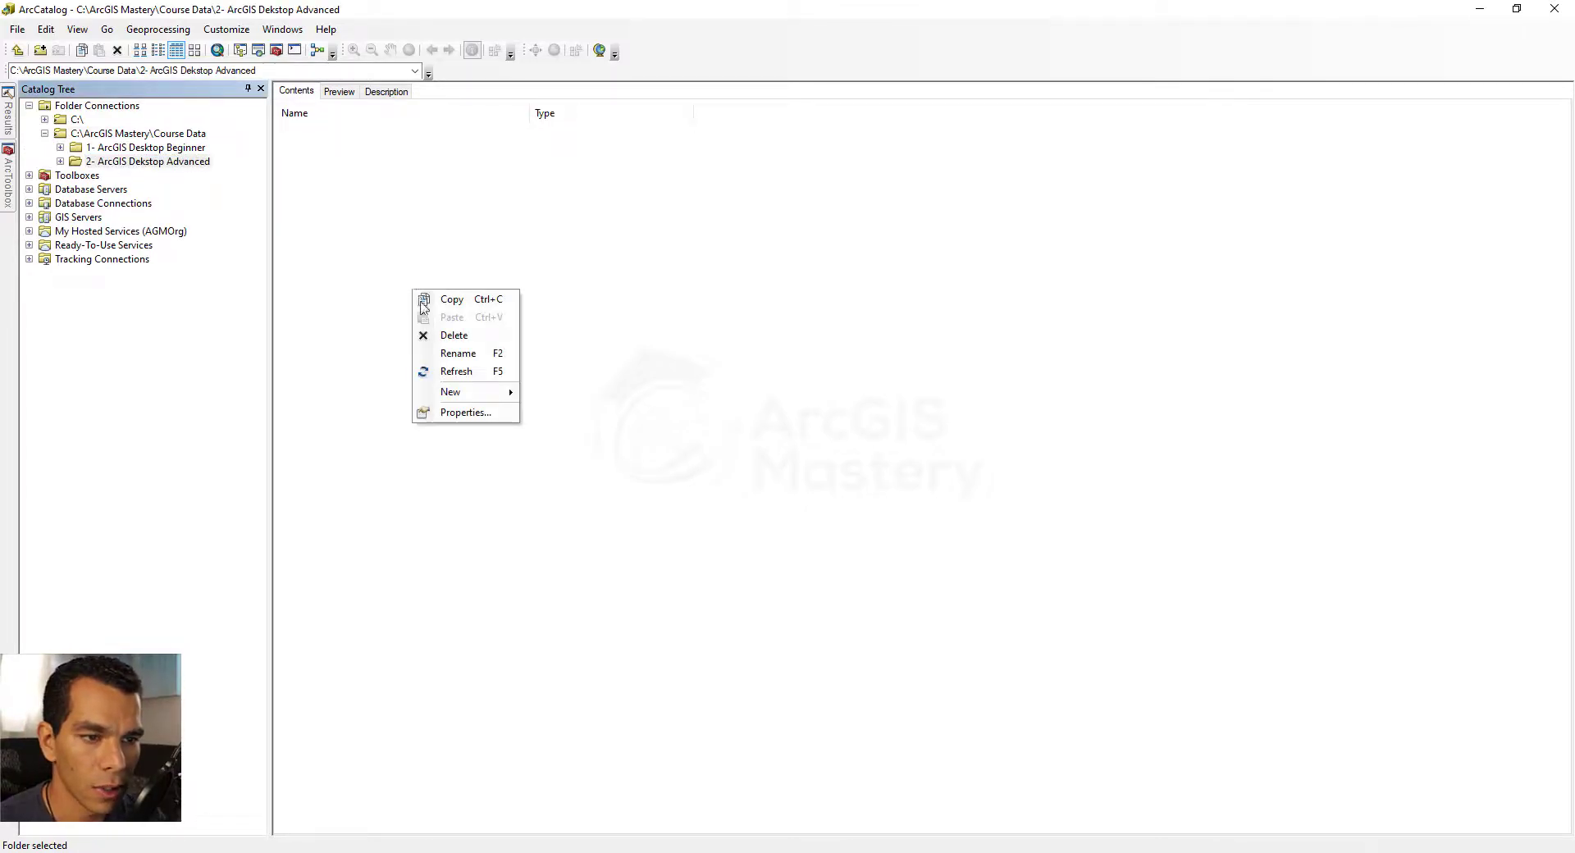
mouse_move(465, 395)
left_click(586, 393)
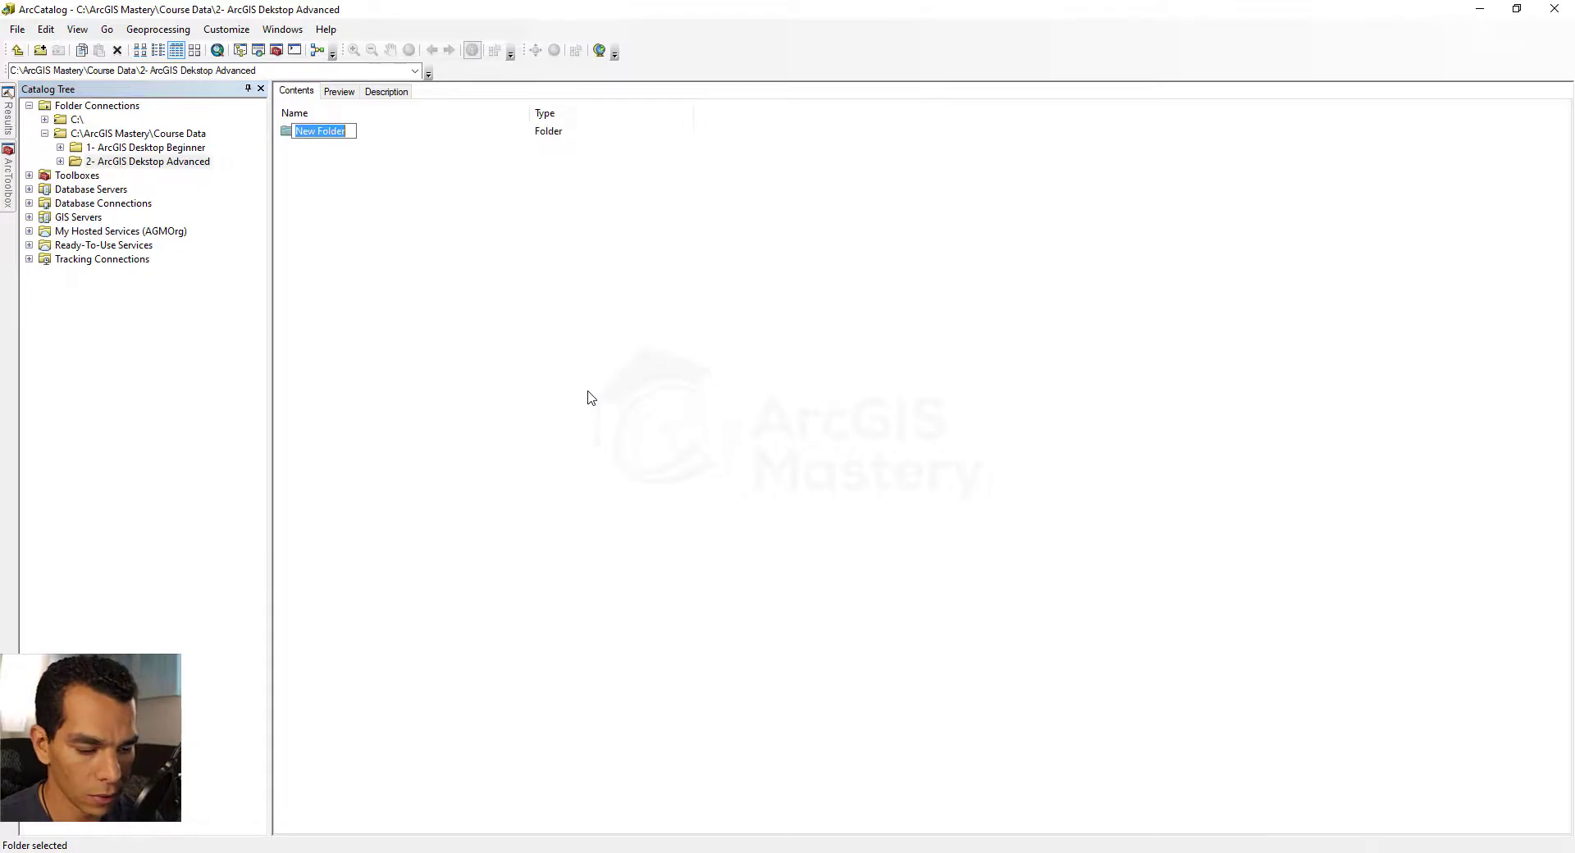
type("Persona a")
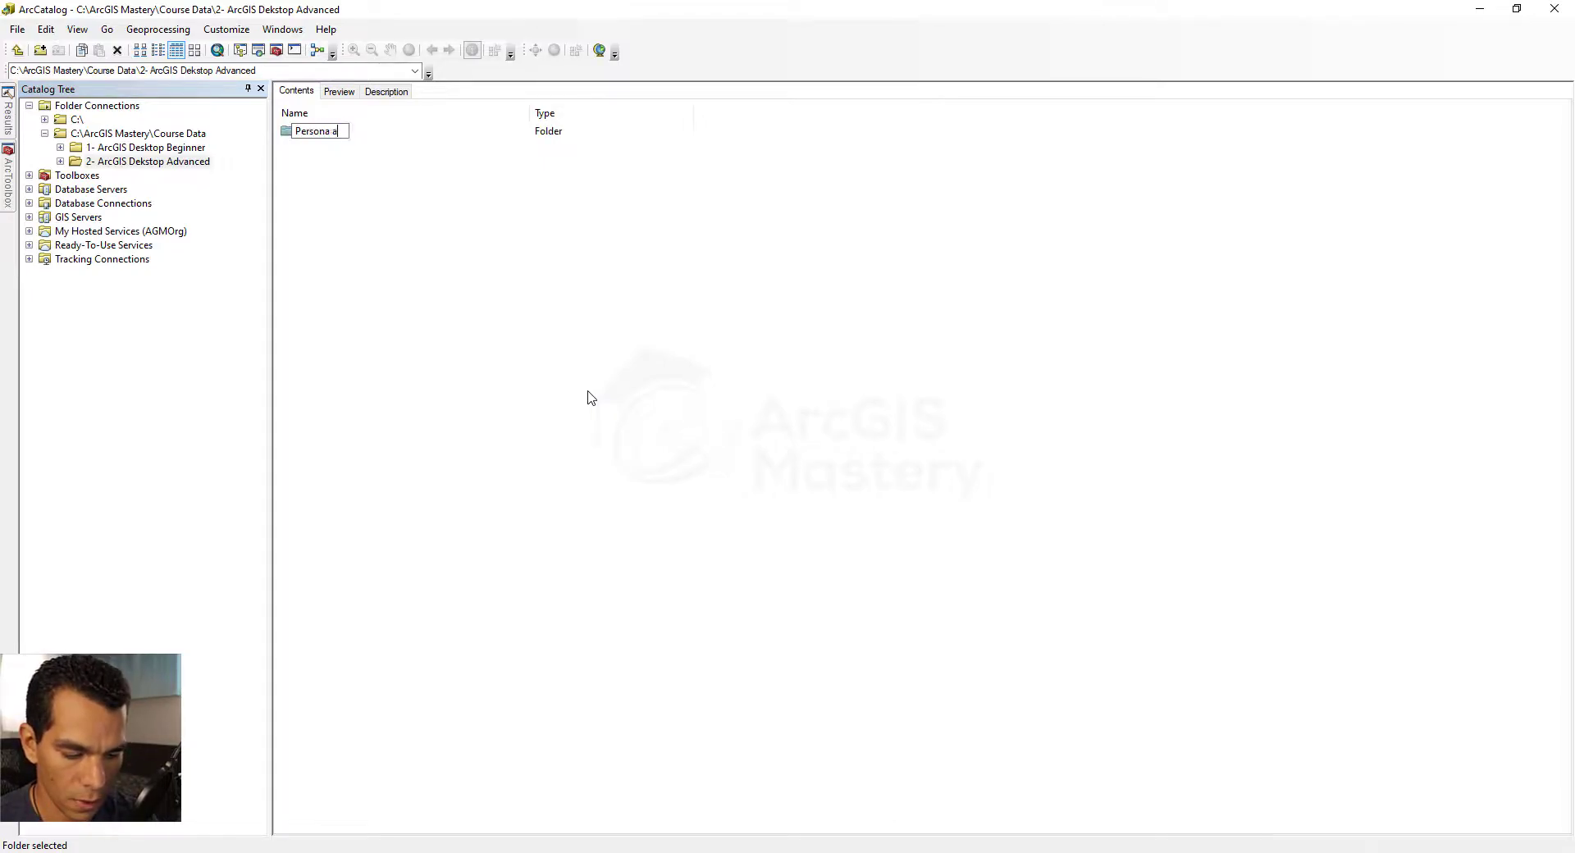
type("nd File")
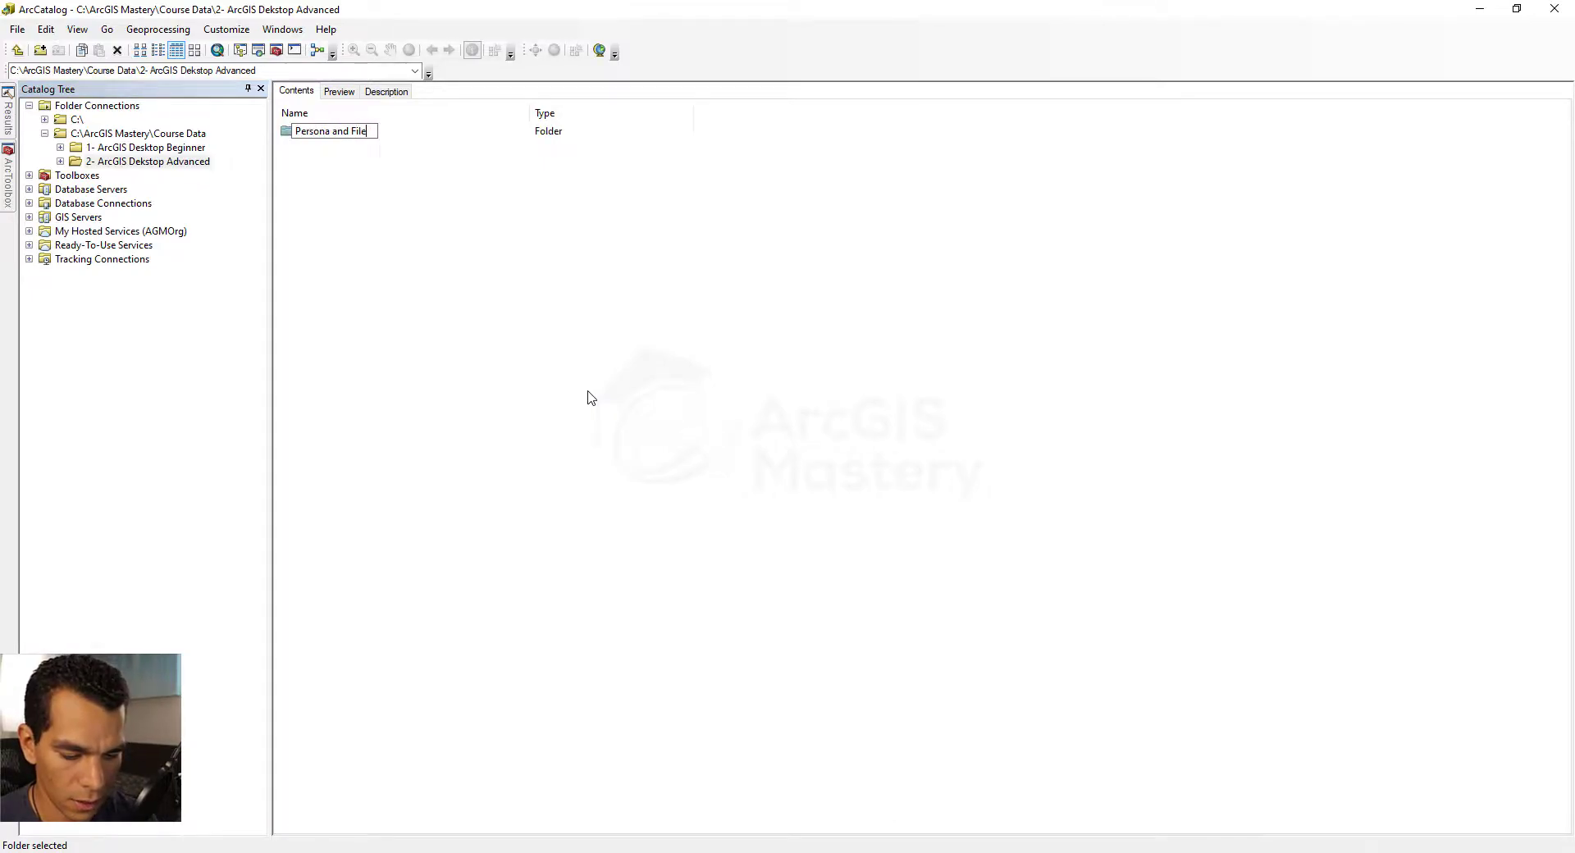
type(" Geodatabase")
key("Return")
key("Return")
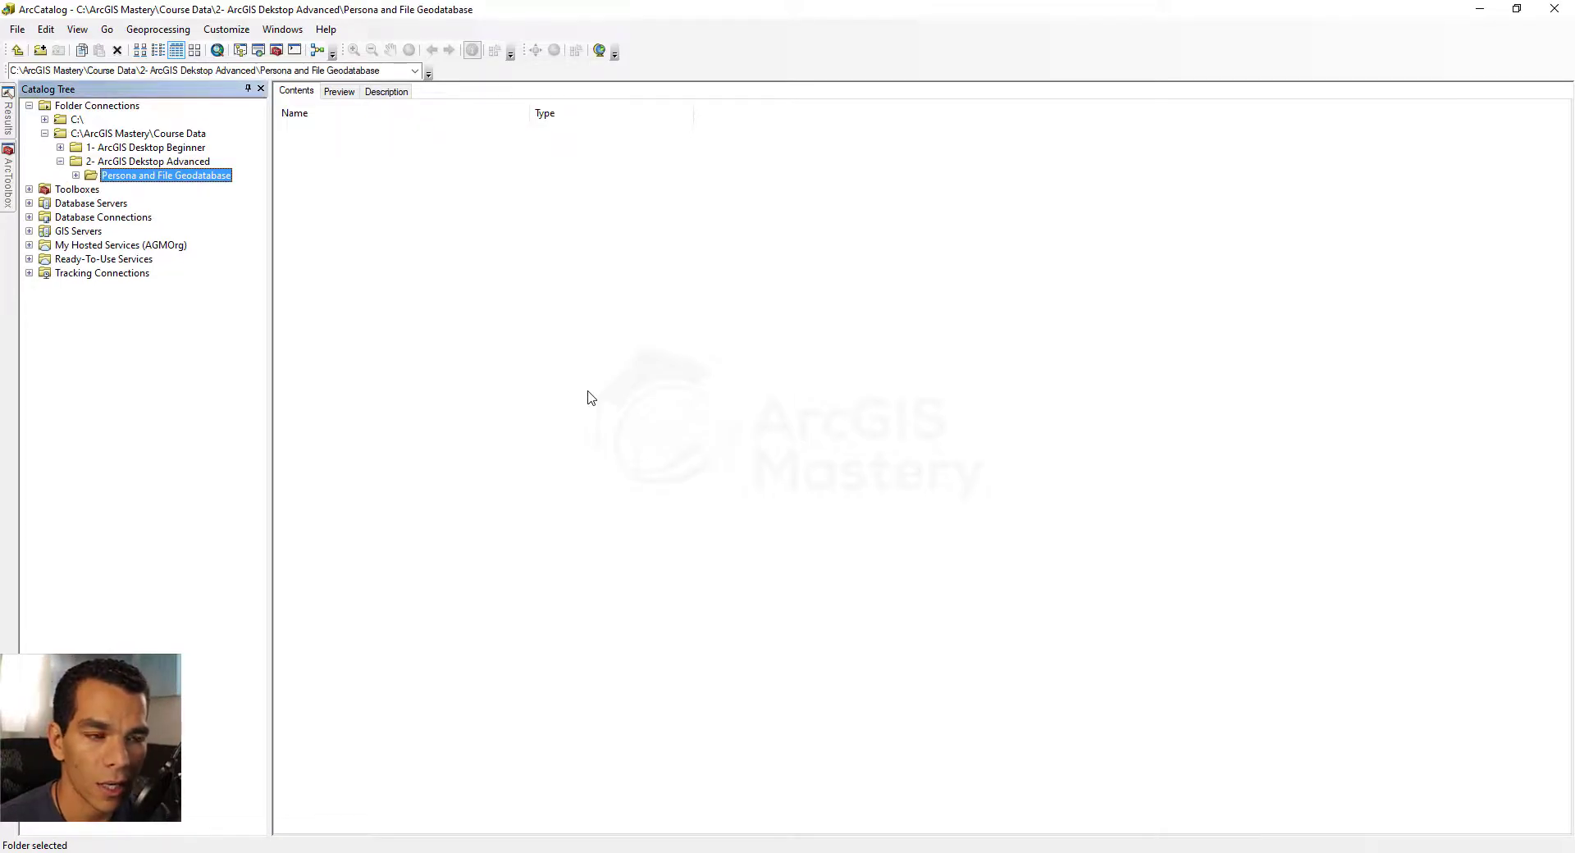
Show the New item types available for the empty Persona and File Geodatabase folder
right_click(399, 227)
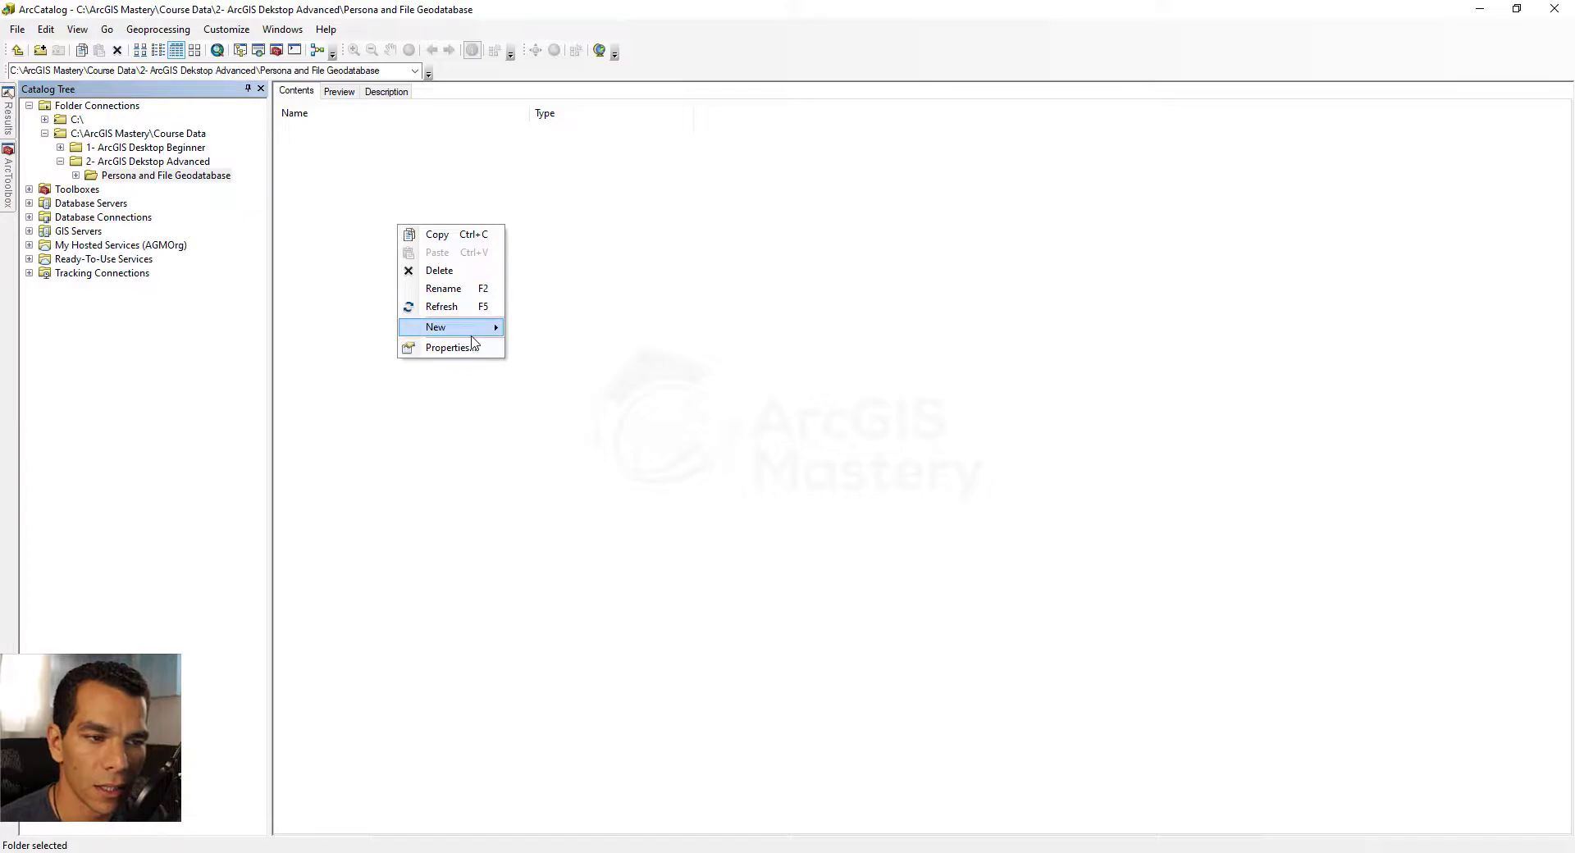
mouse_move(470, 332)
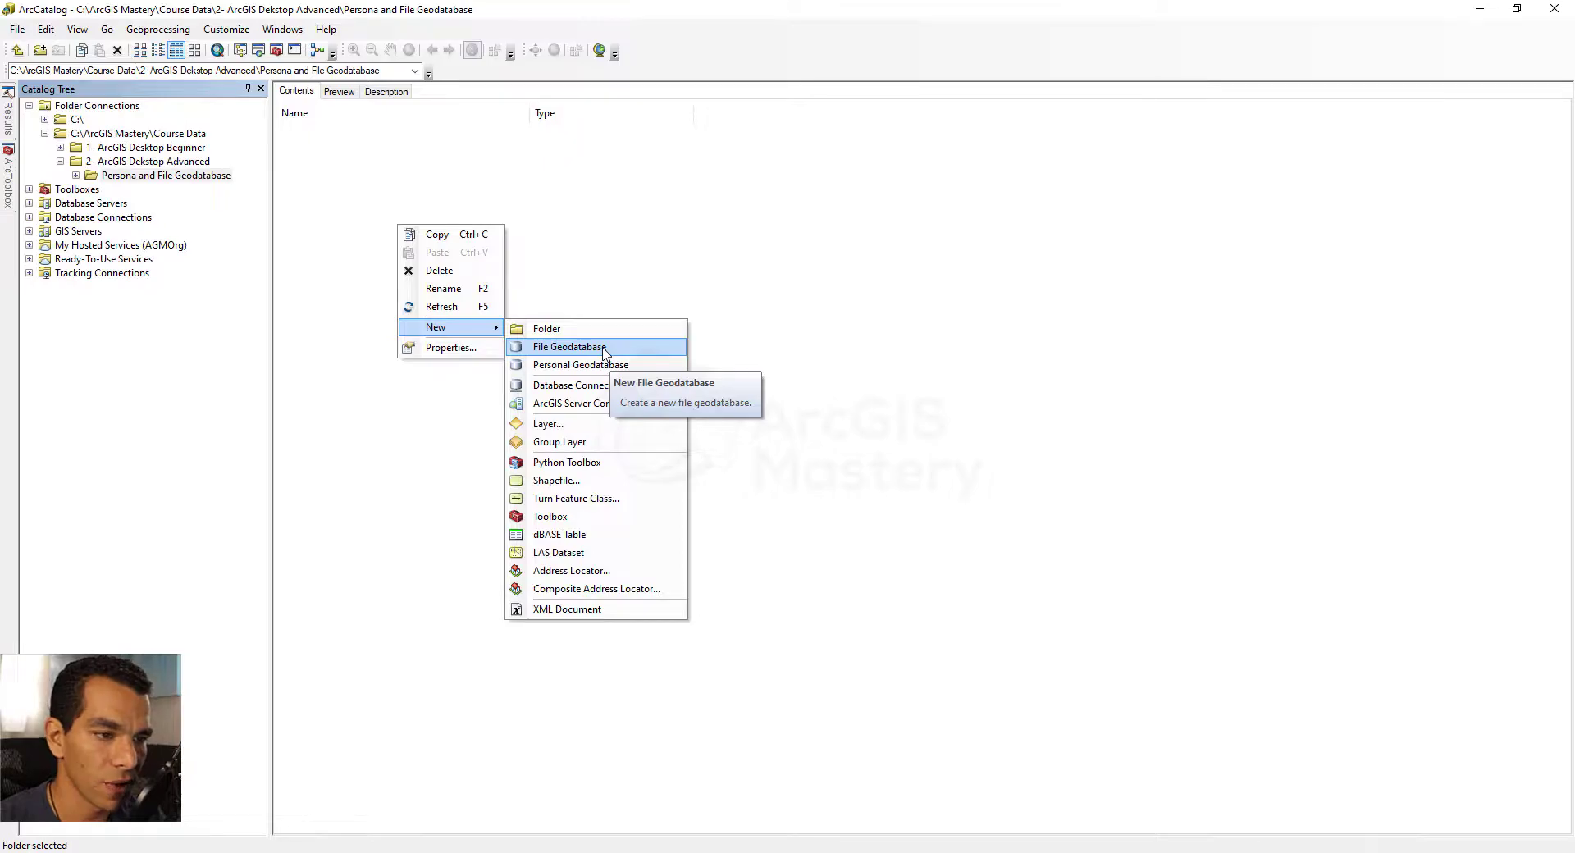
Add a new file geodatabase named 'File GDB' to the folder
left_click(604, 349)
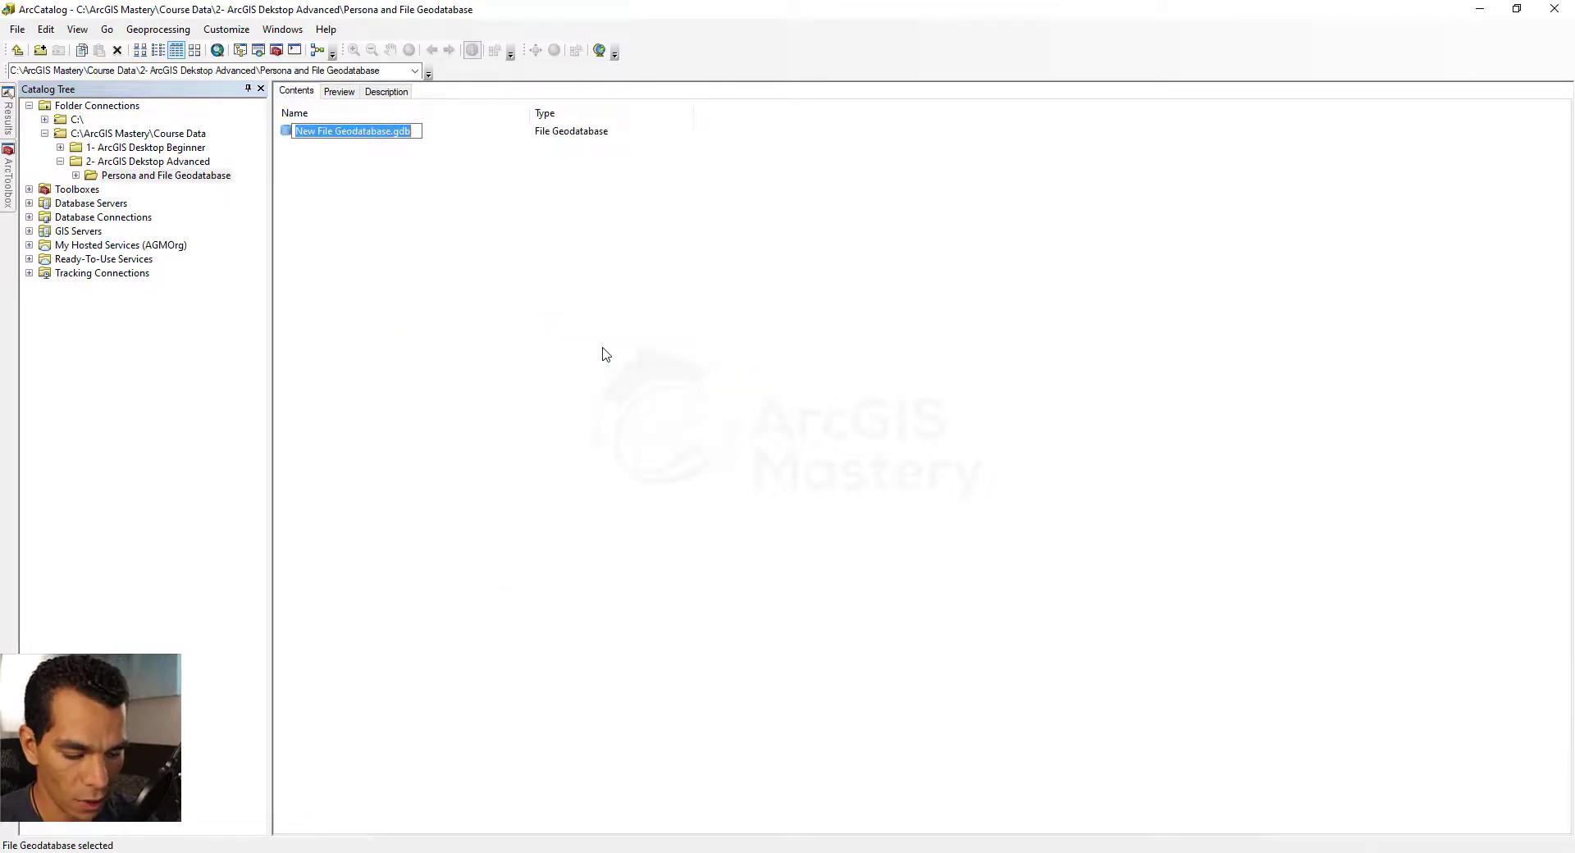
type("My_GDB")
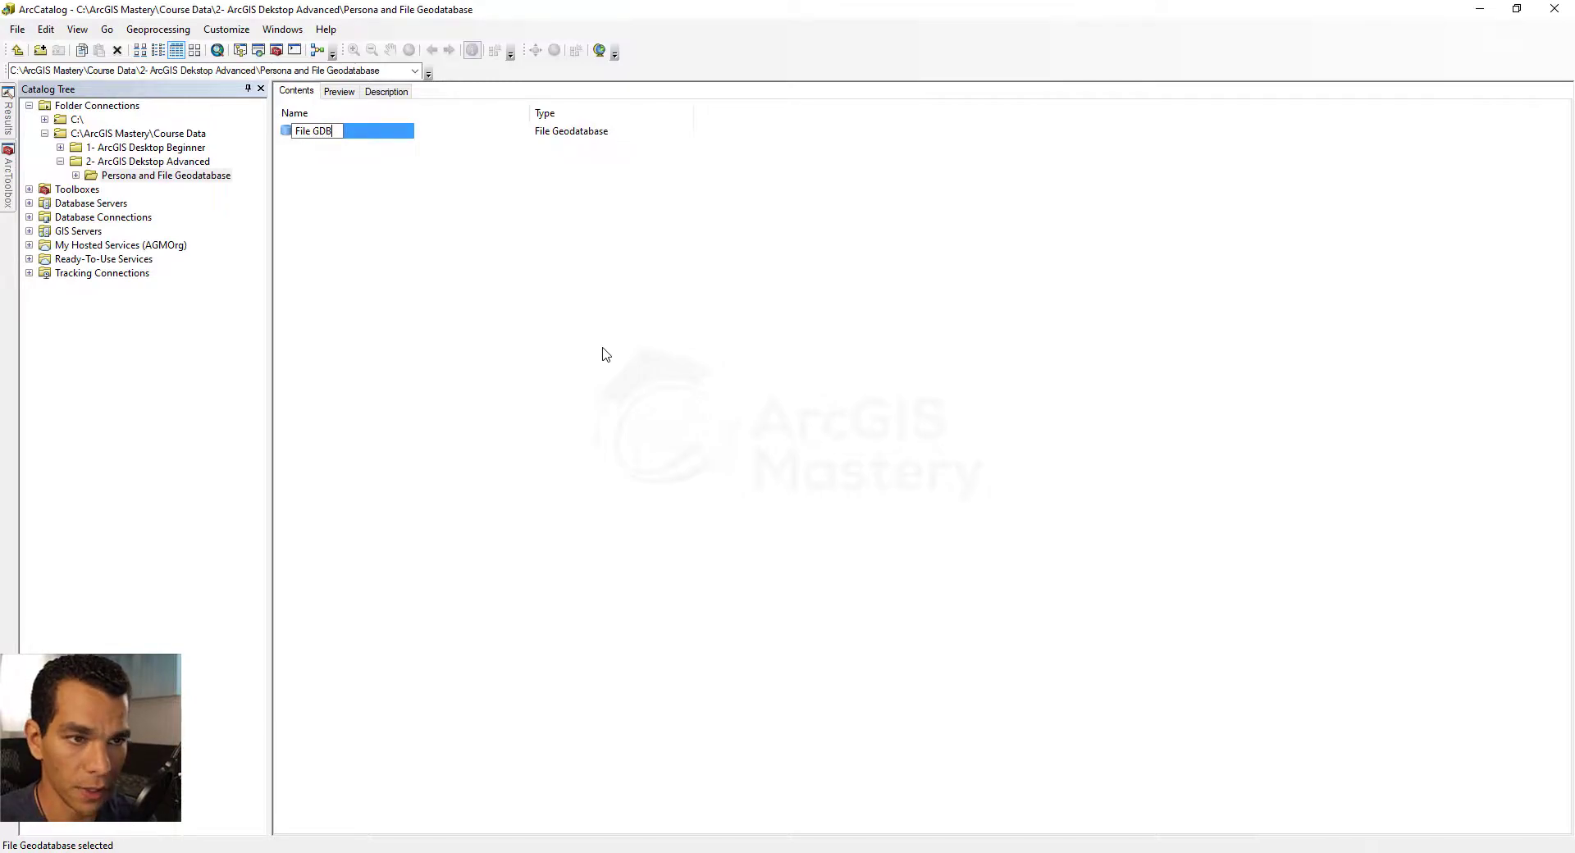
key("Return")
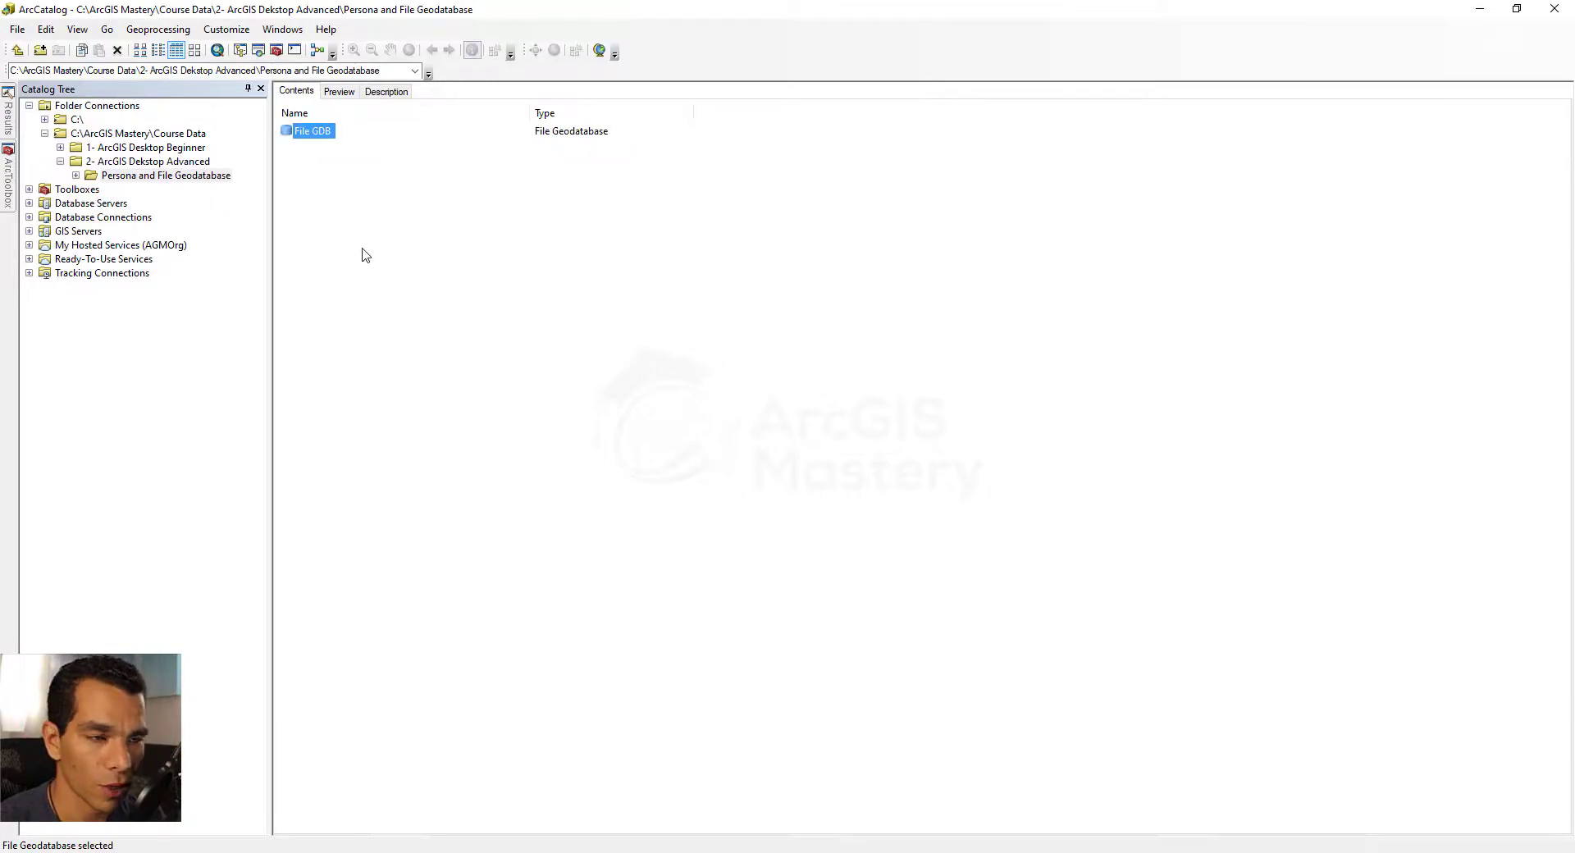
Add a new personal geodatabase named 'Personal GDB' alongside it
right_click(358, 231)
mouse_move(412, 326)
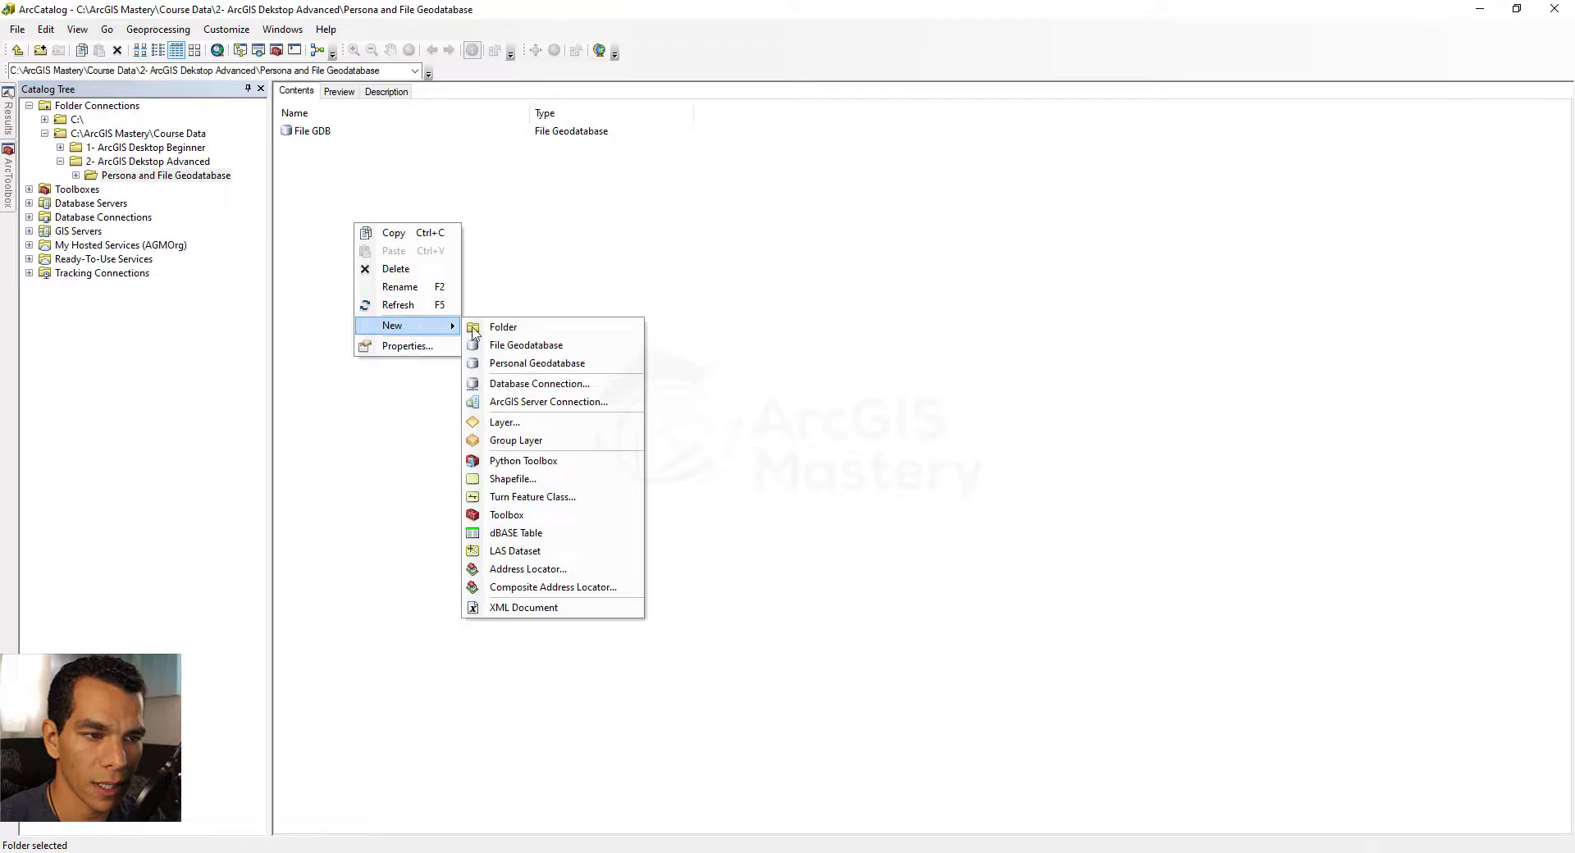
left_click(538, 362)
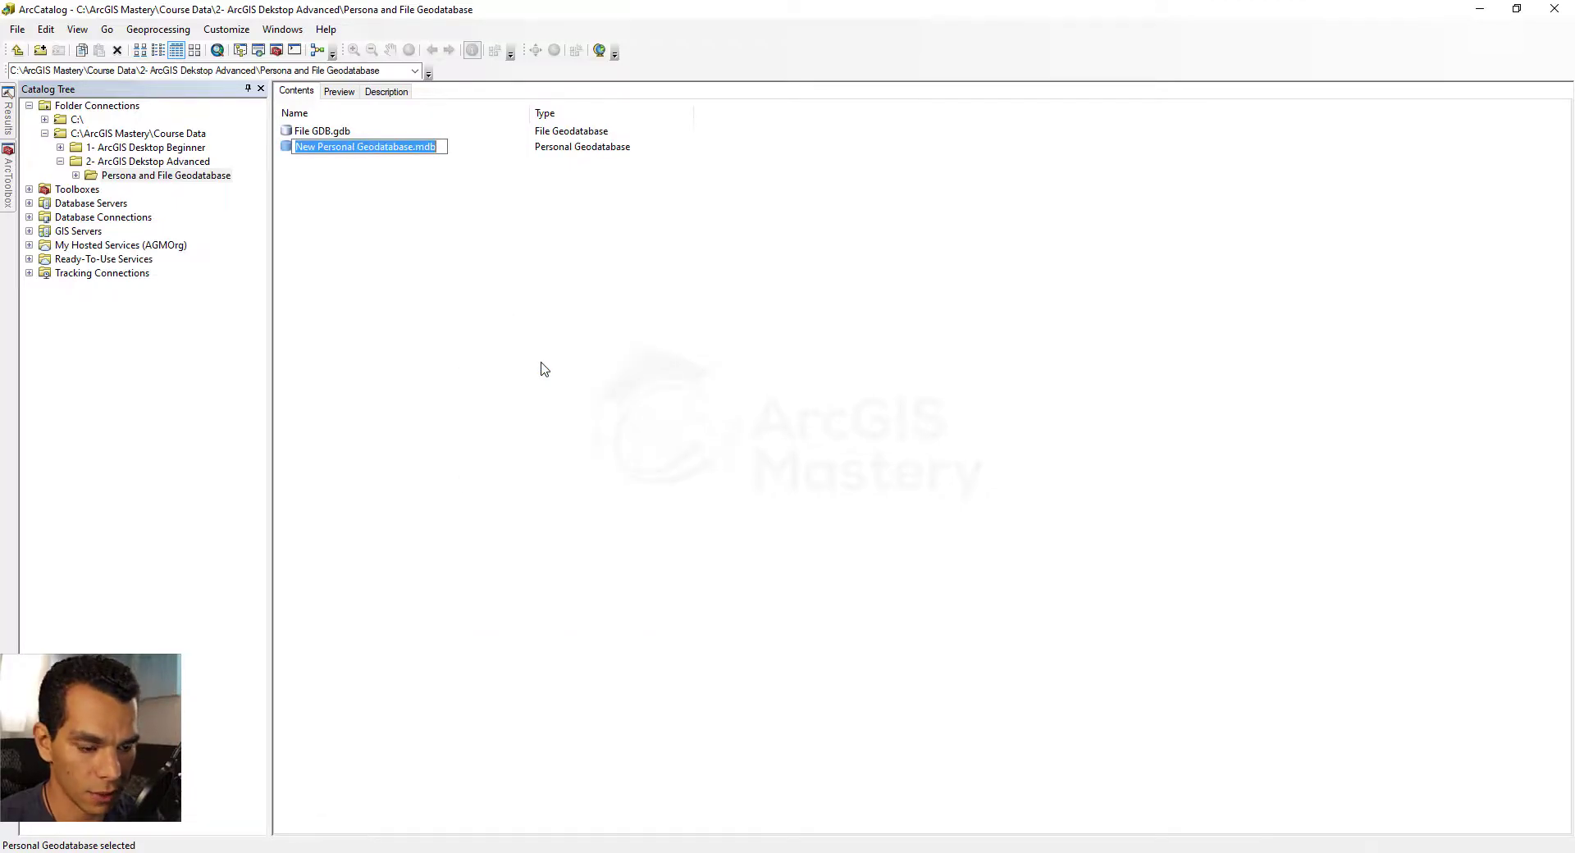
type("Personal")
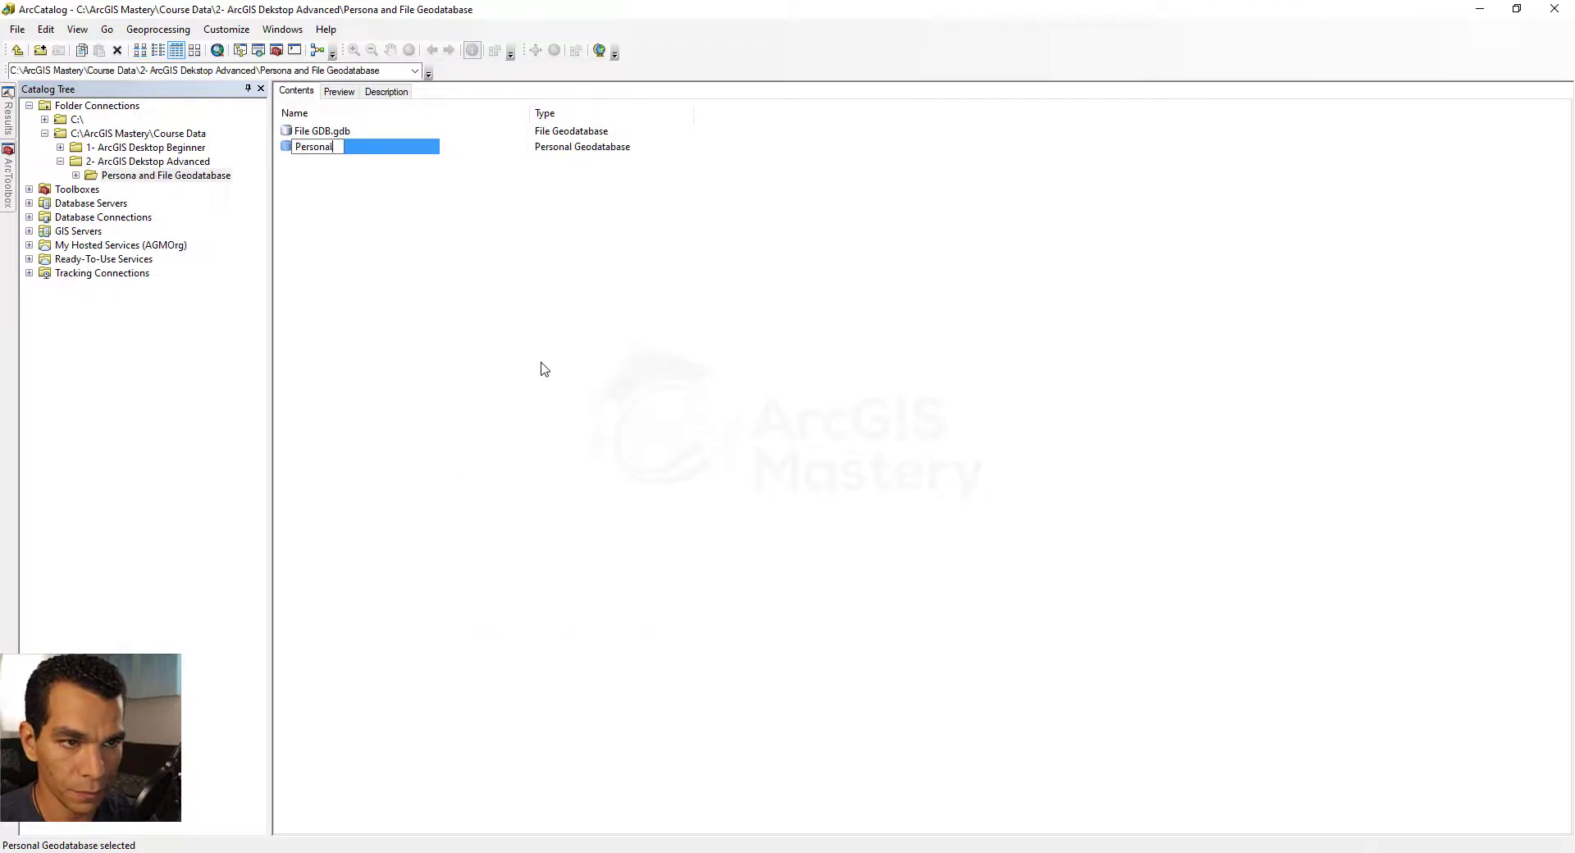
type(" GDB")
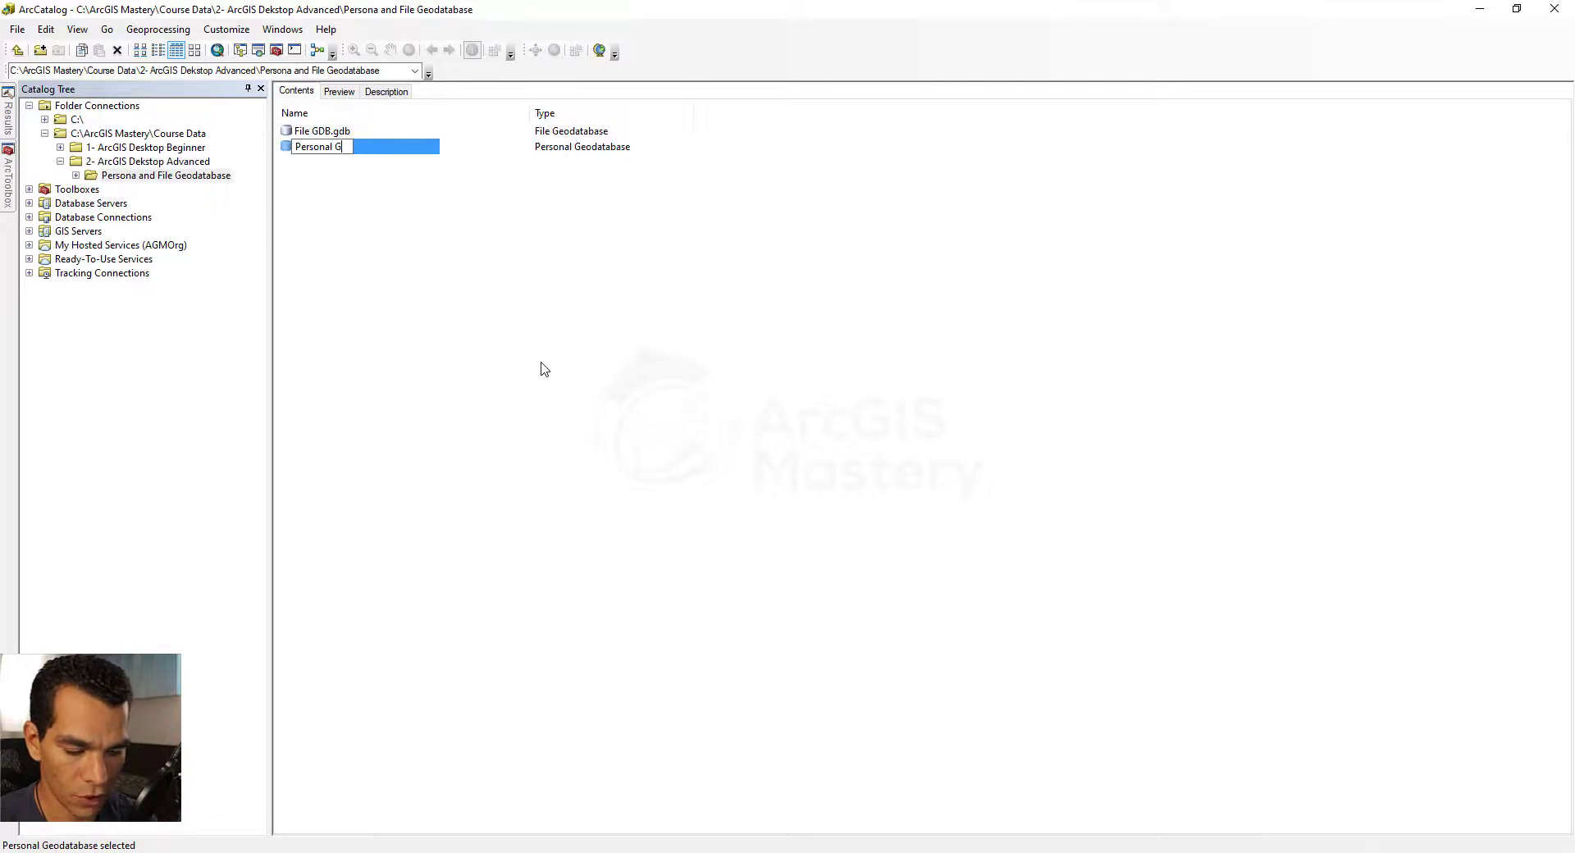
key("Return")
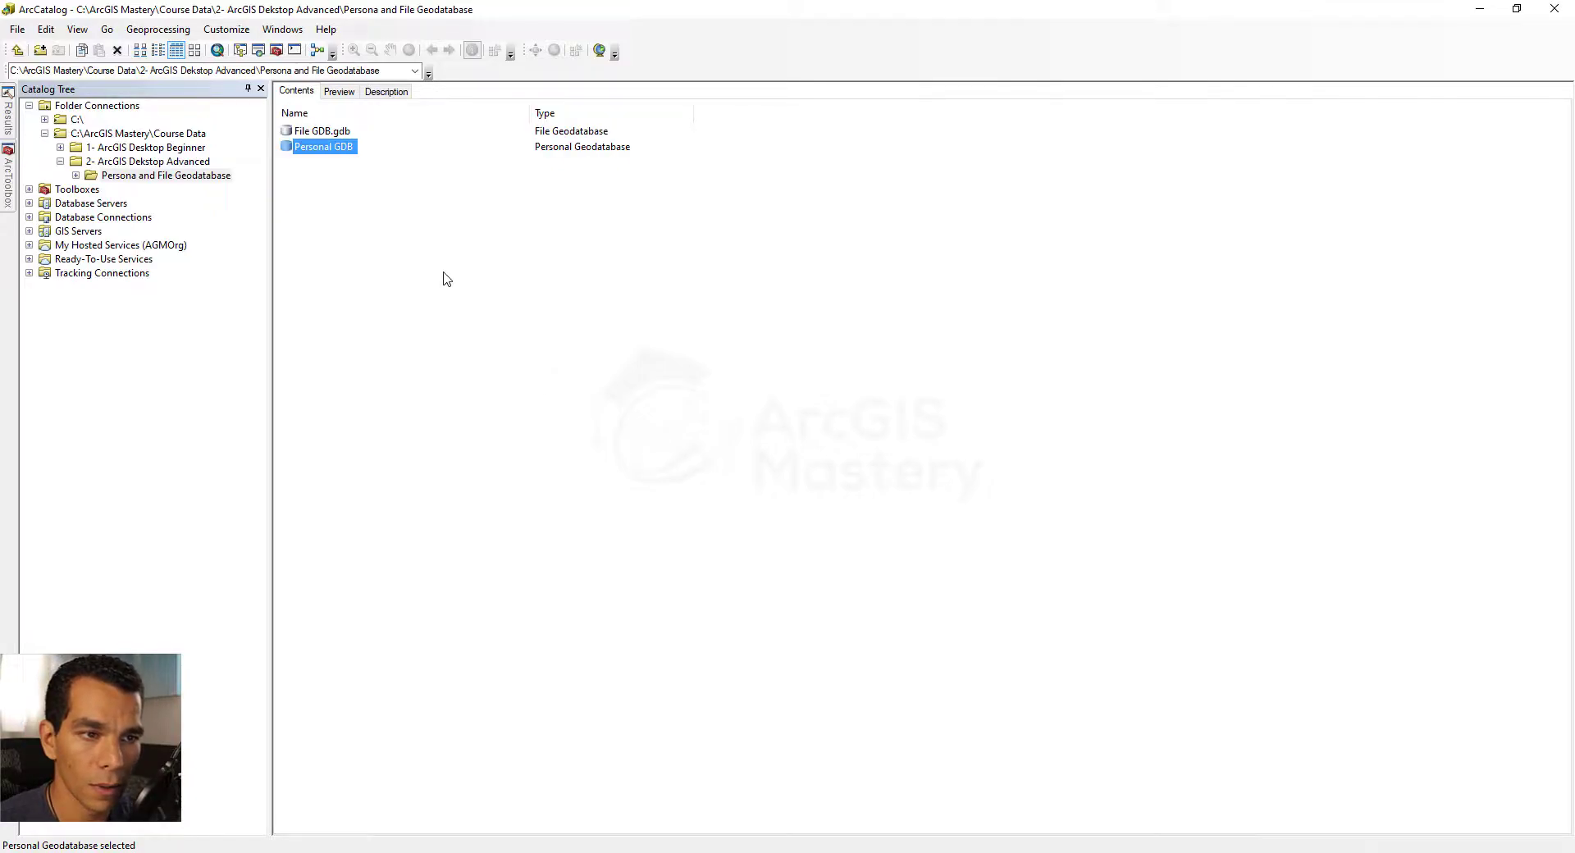
left_click(444, 278)
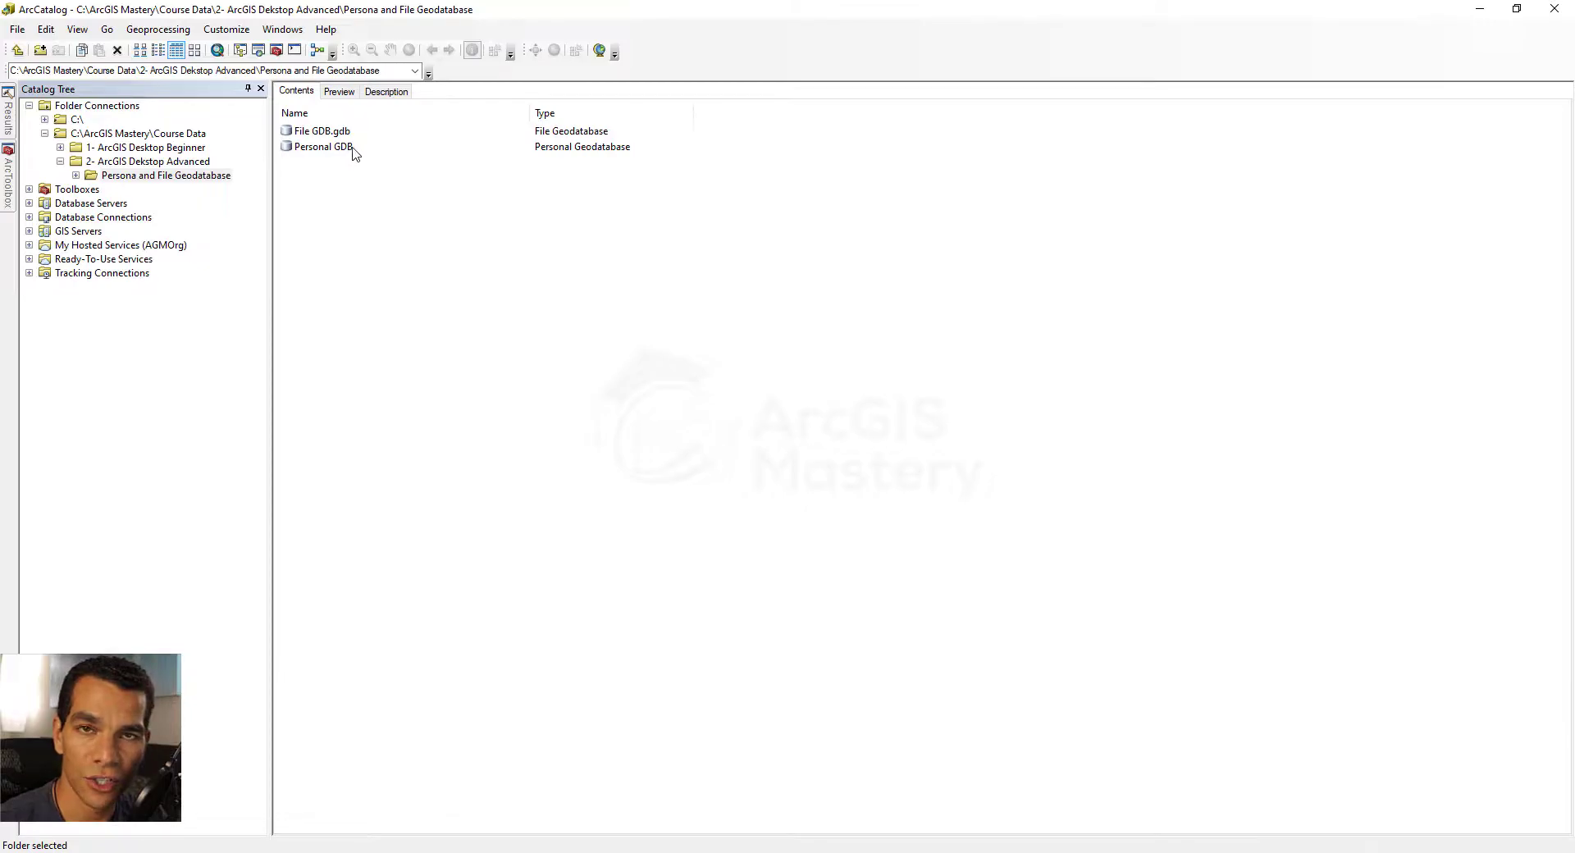
left_click(423, 852)
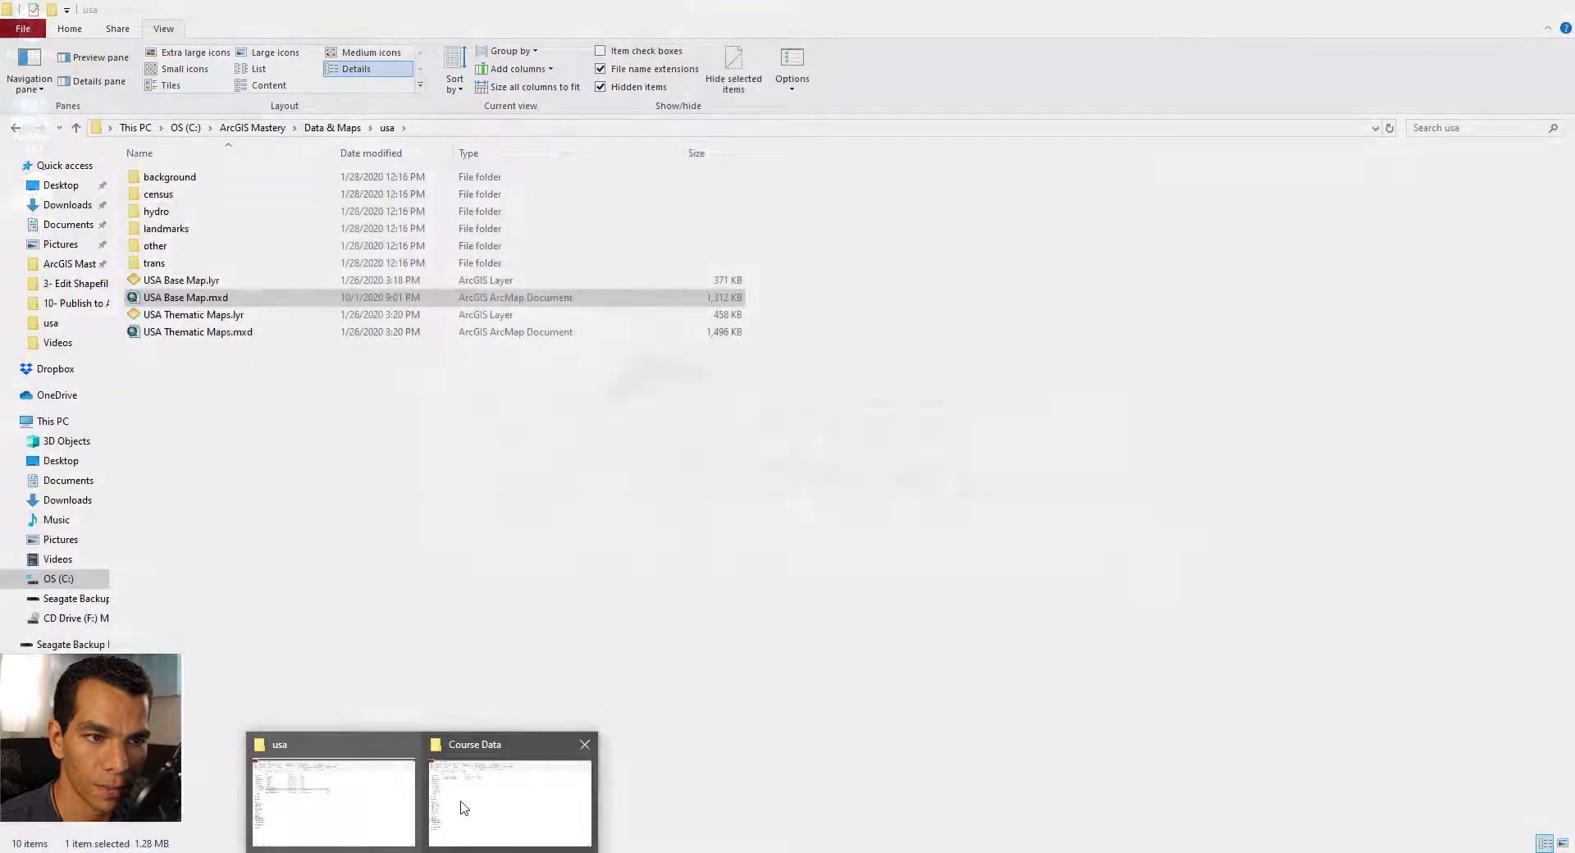
In File Explorer, browse into File GDB.gdb and scroll through its 41 files
left_click(454, 794)
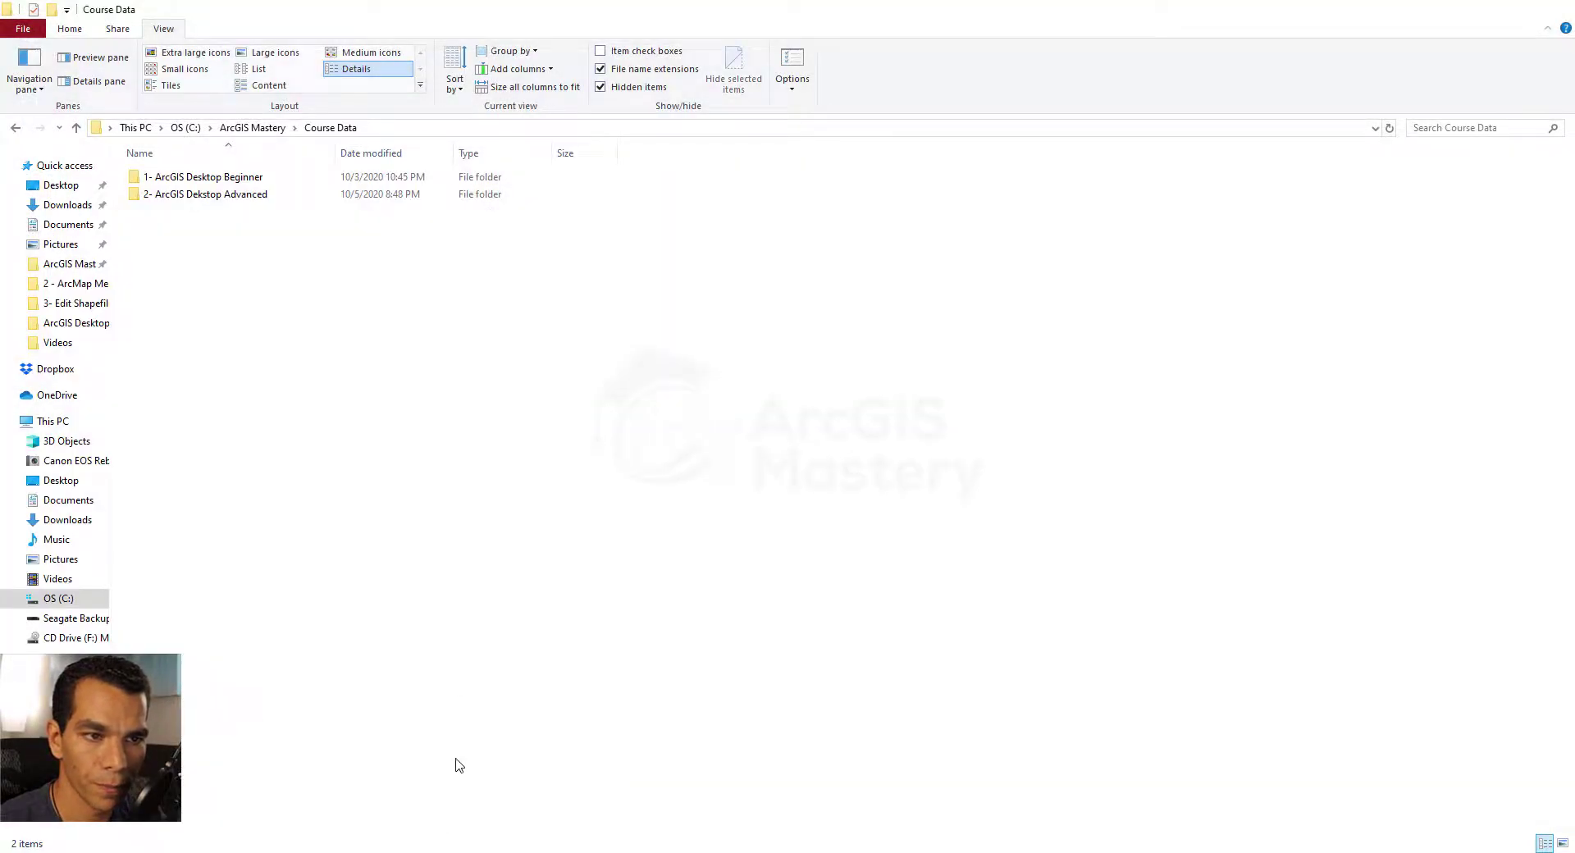
double_click(230, 196)
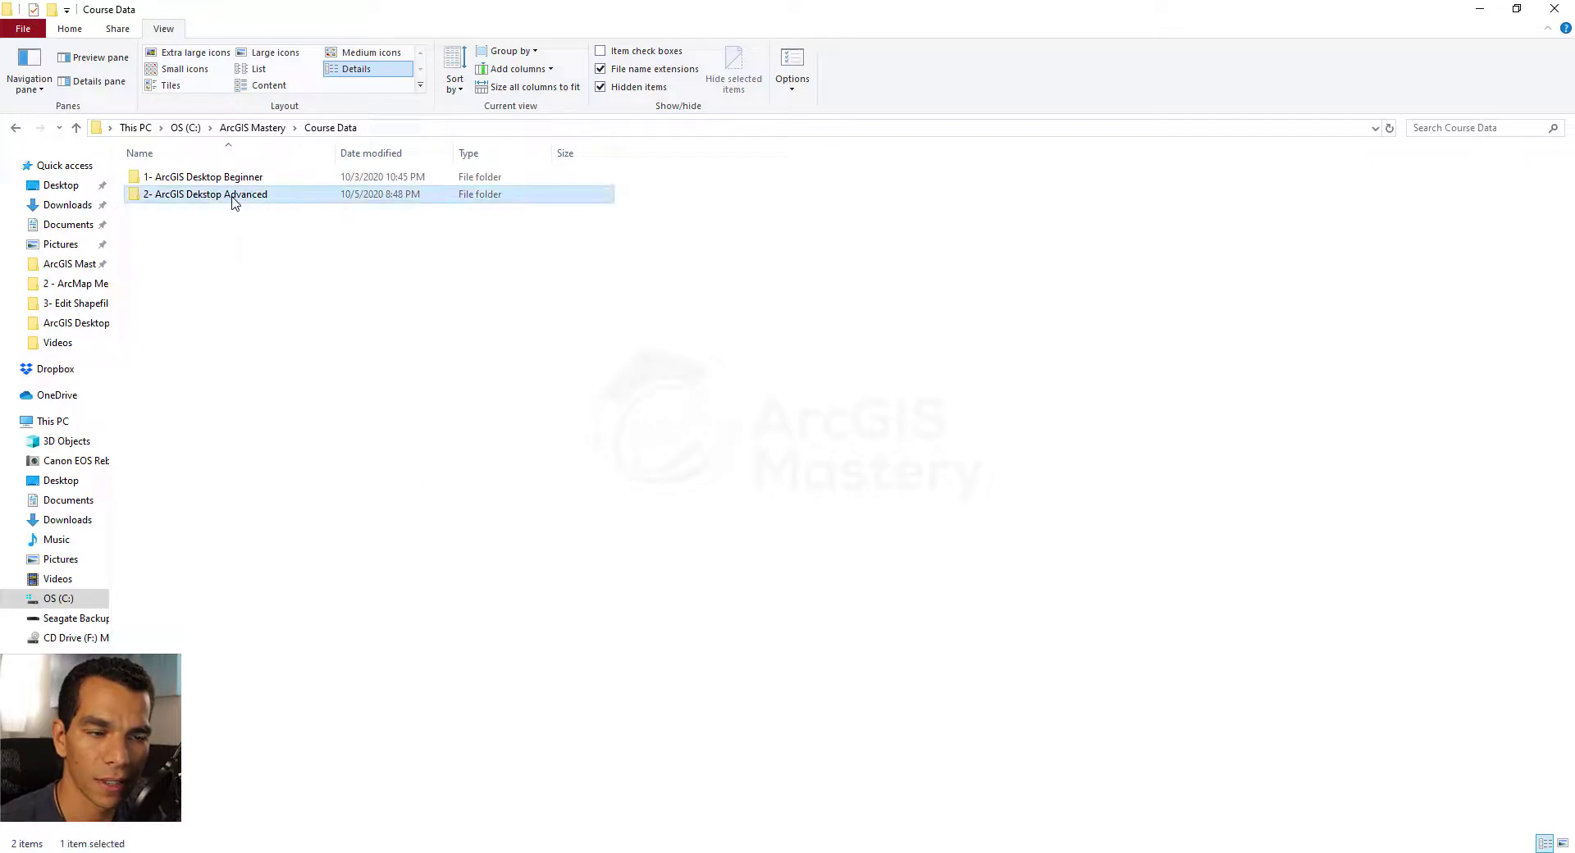
double_click(218, 187)
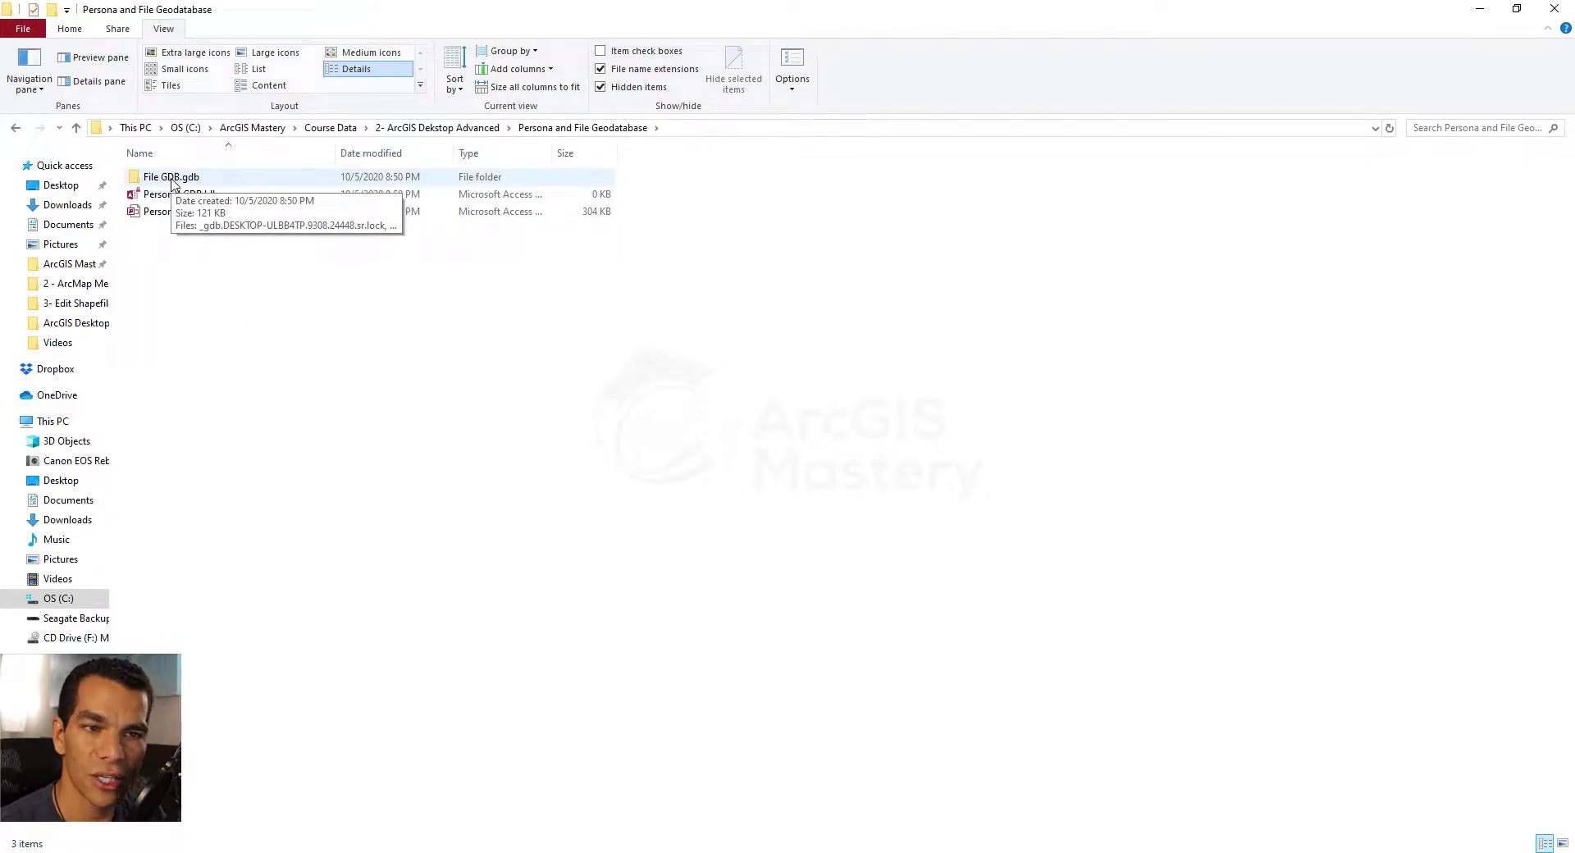
double_click(173, 179)
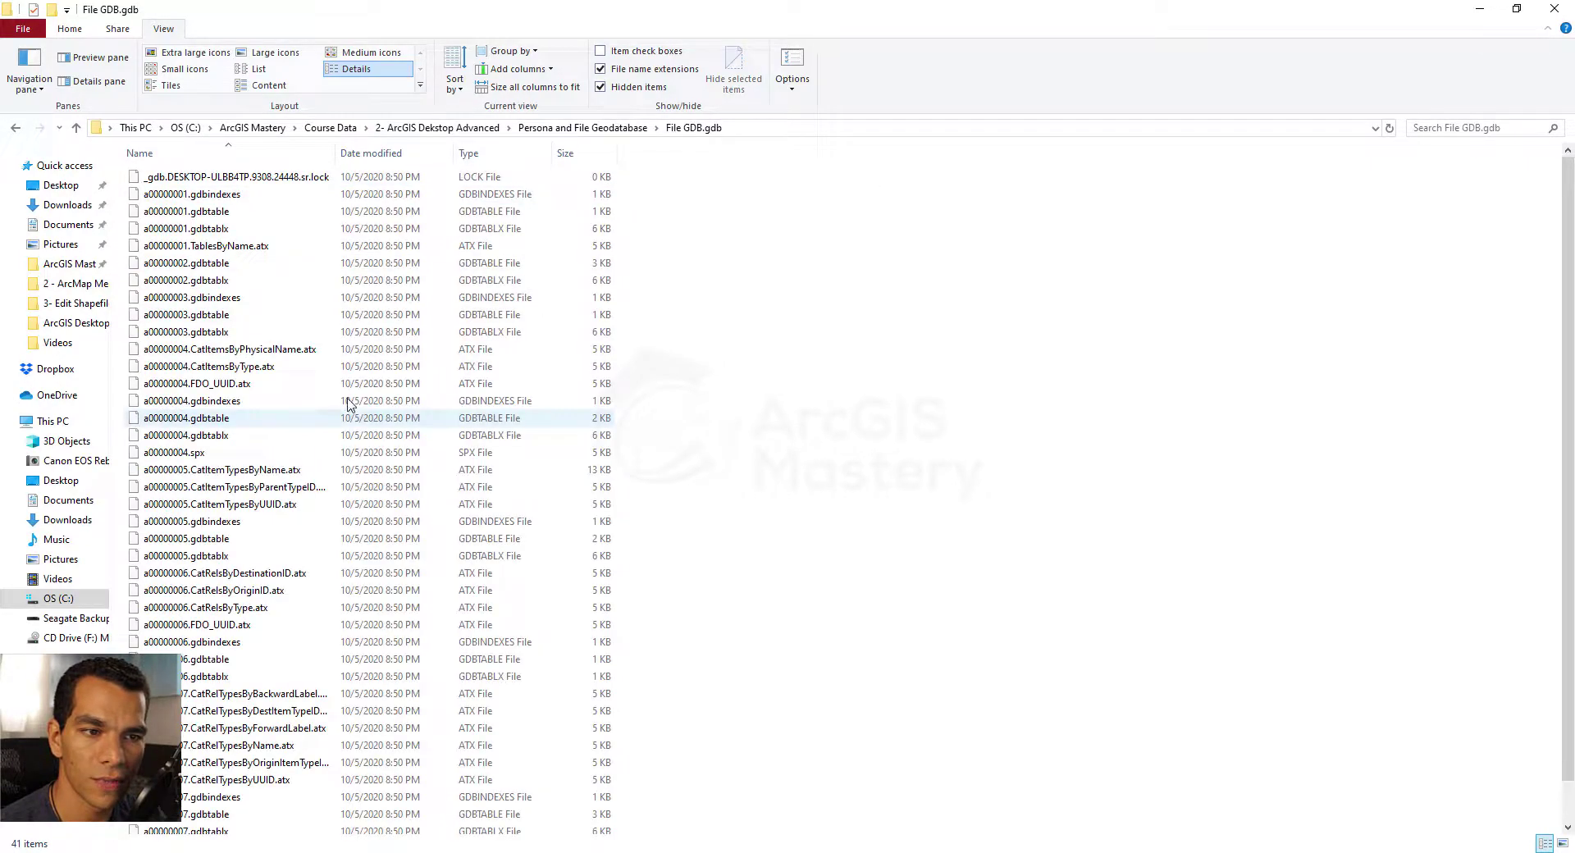
scroll(274, 294, "down", 1)
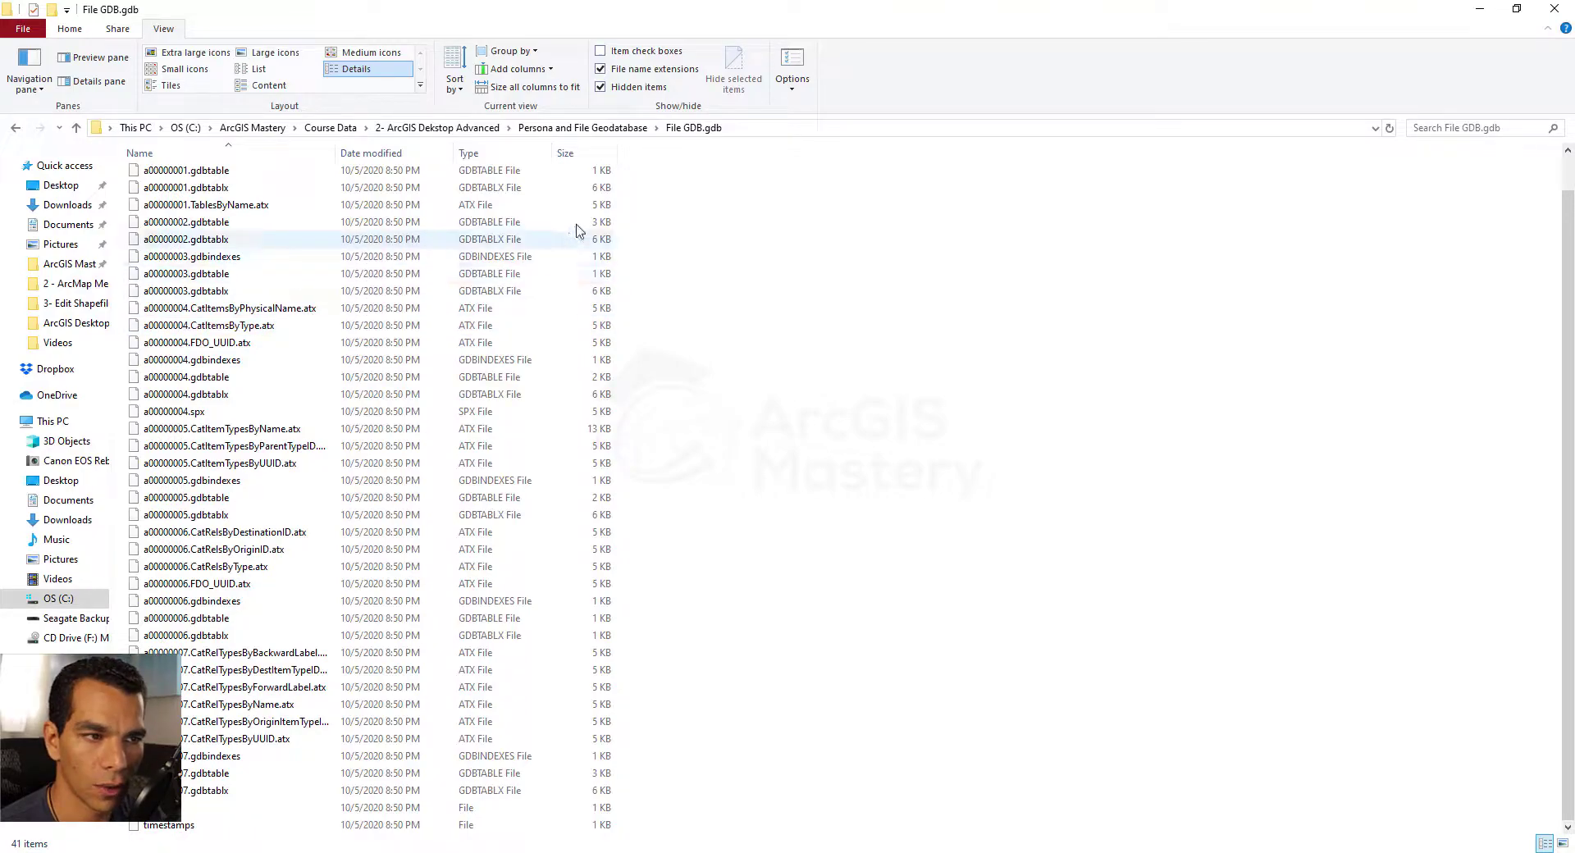
Return to the Persona and File Geodatabase folder and box-select the two Personal GDB files
left_click(574, 128)
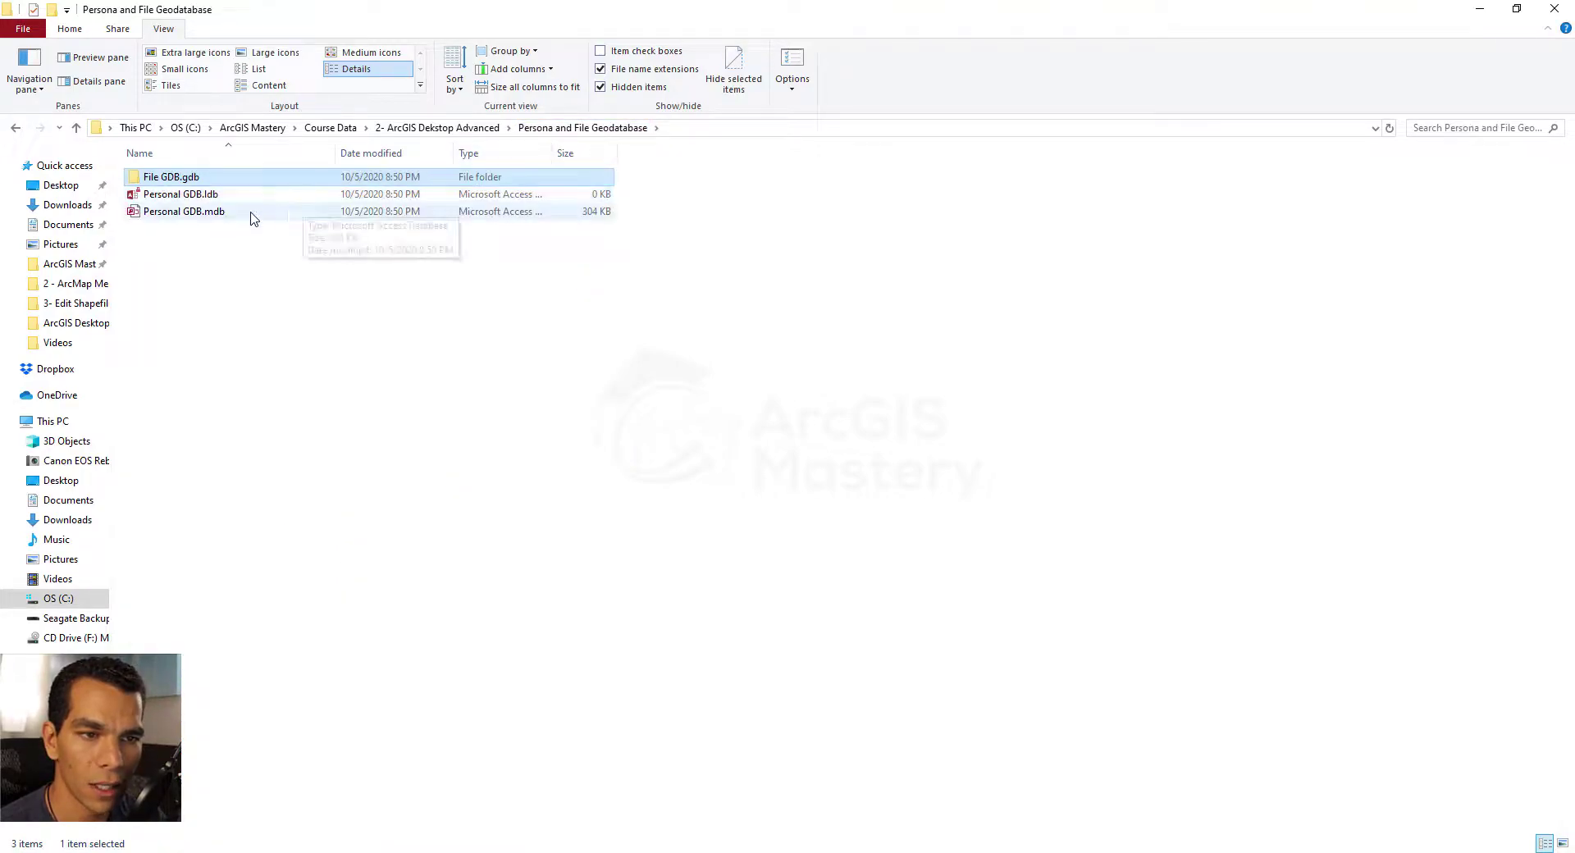
left_click_drag(207, 246, 183, 205)
left_click(221, 271)
left_click_drag(218, 259, 176, 202)
left_click(202, 261)
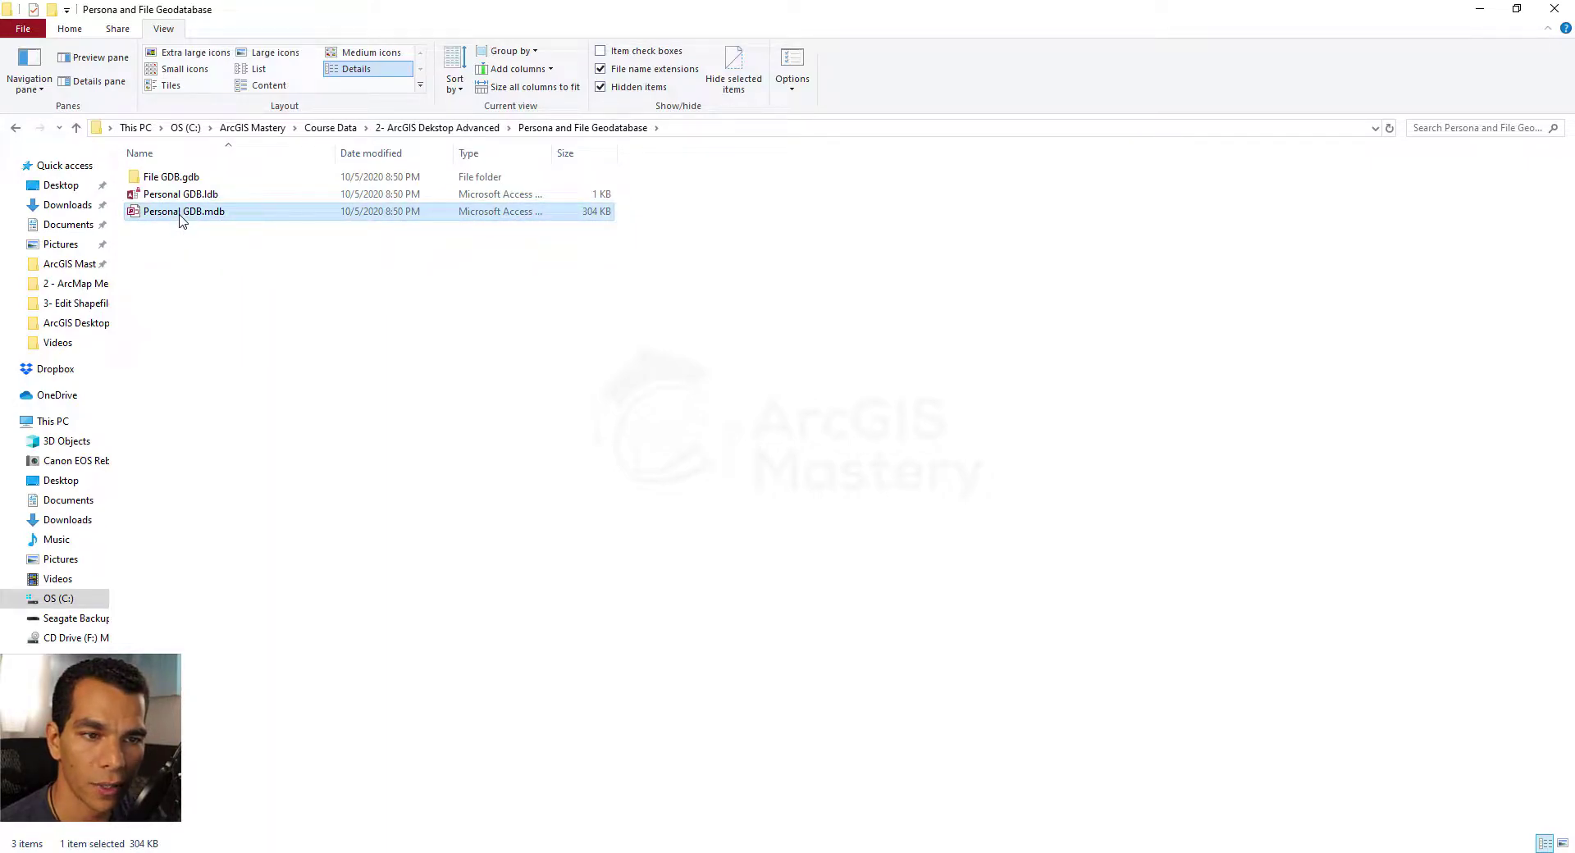
Open Personal GDB.mdb in Access, dismiss the file-in-use error, and enable content
double_click(182, 214)
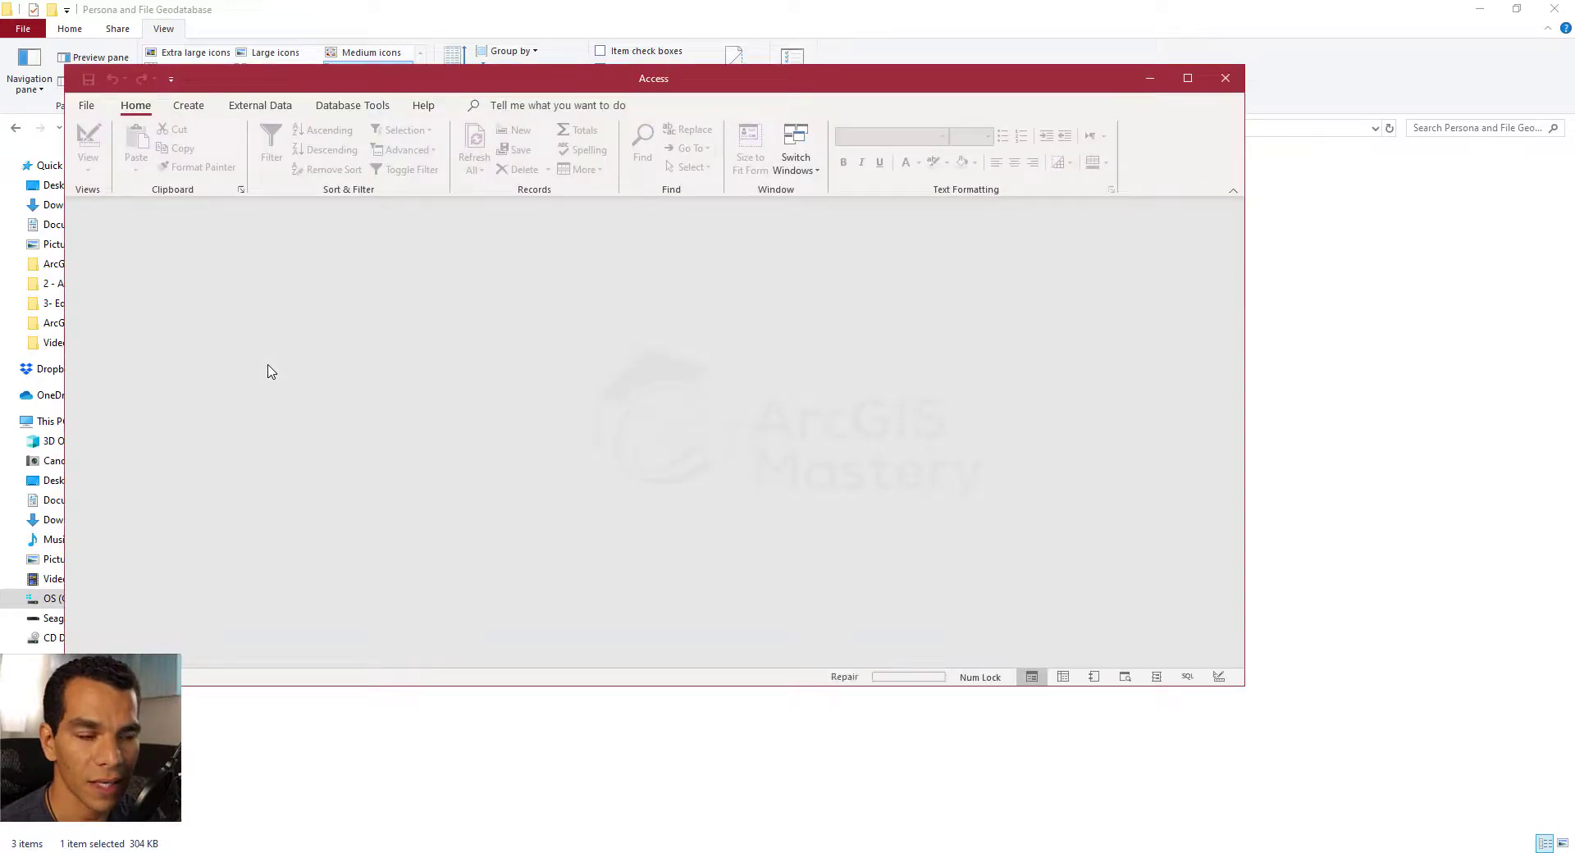
left_click(754, 483)
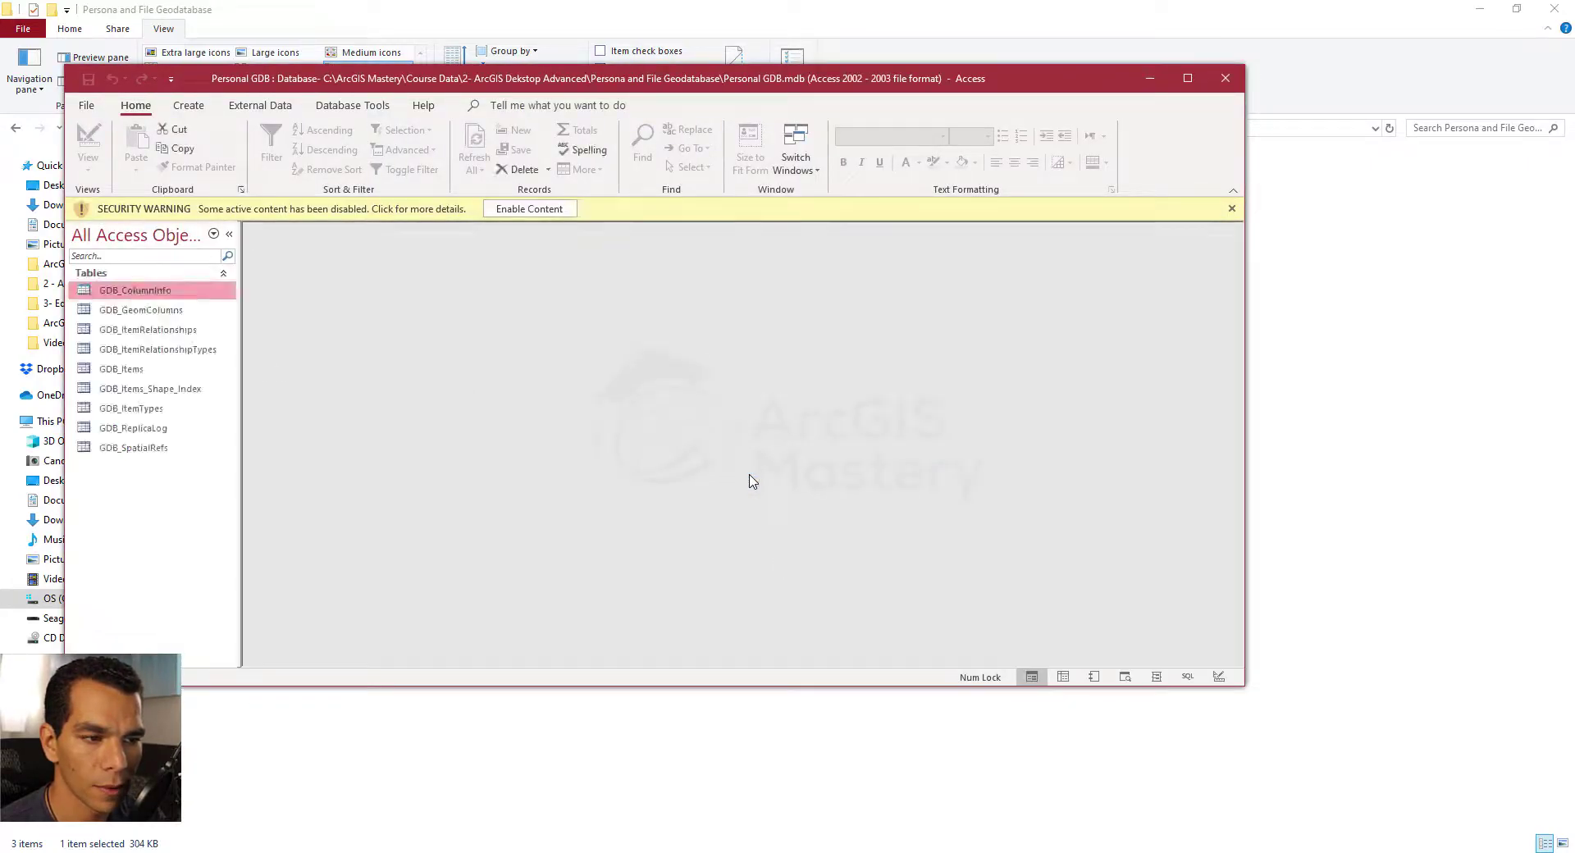
left_click(160, 312)
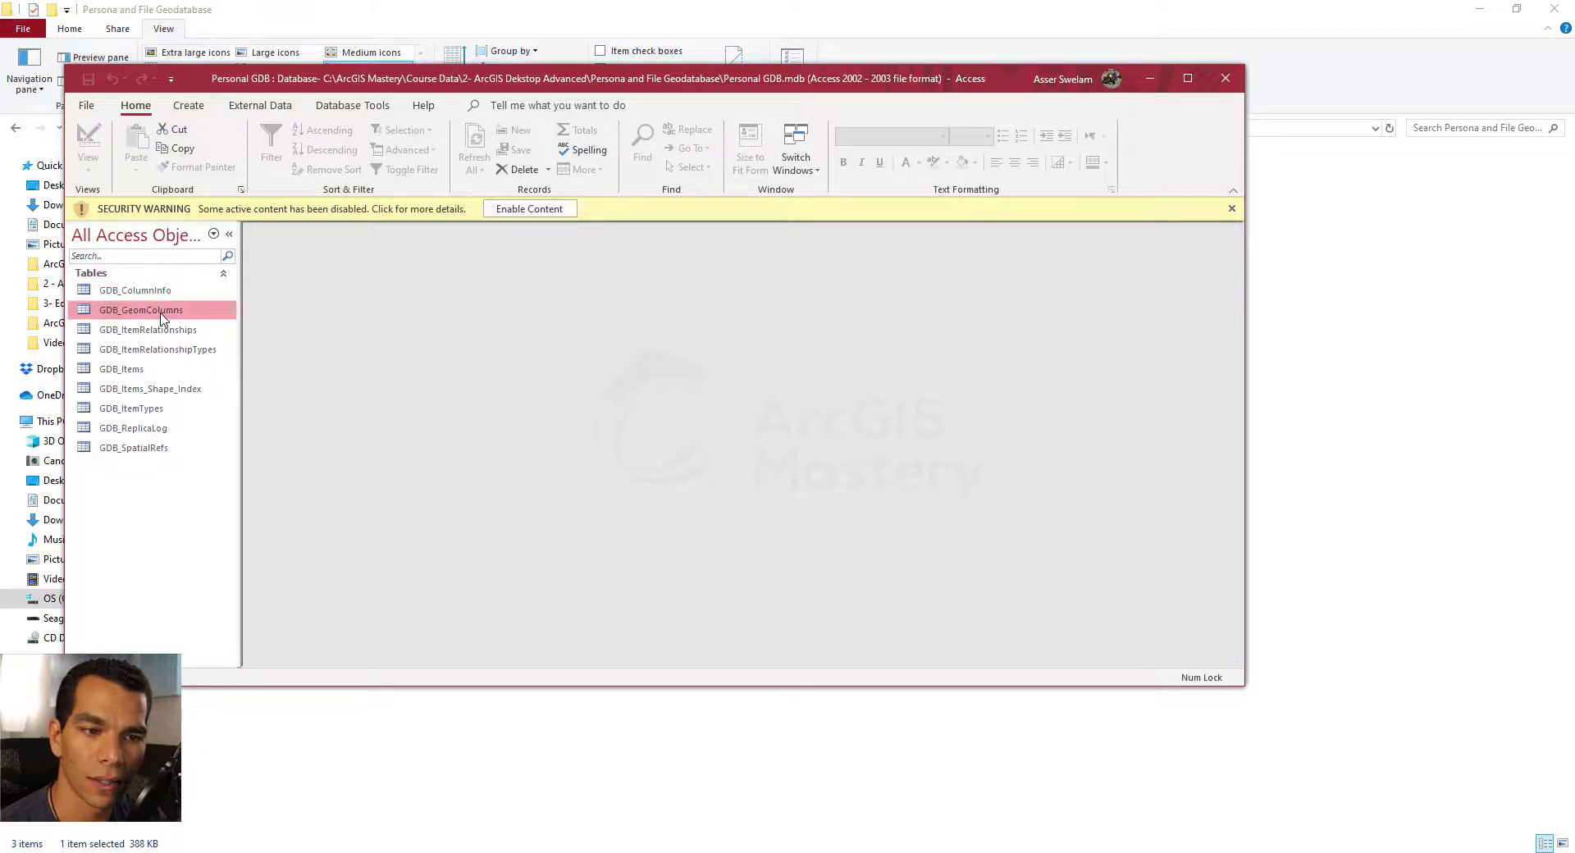
left_click(156, 330)
left_click(529, 209)
Open the GDB_ColumnInfo, GDB_GeomColumns, GDB_ItemRelationships and GDB_ItemRelationshipTypes tables
double_click(150, 269)
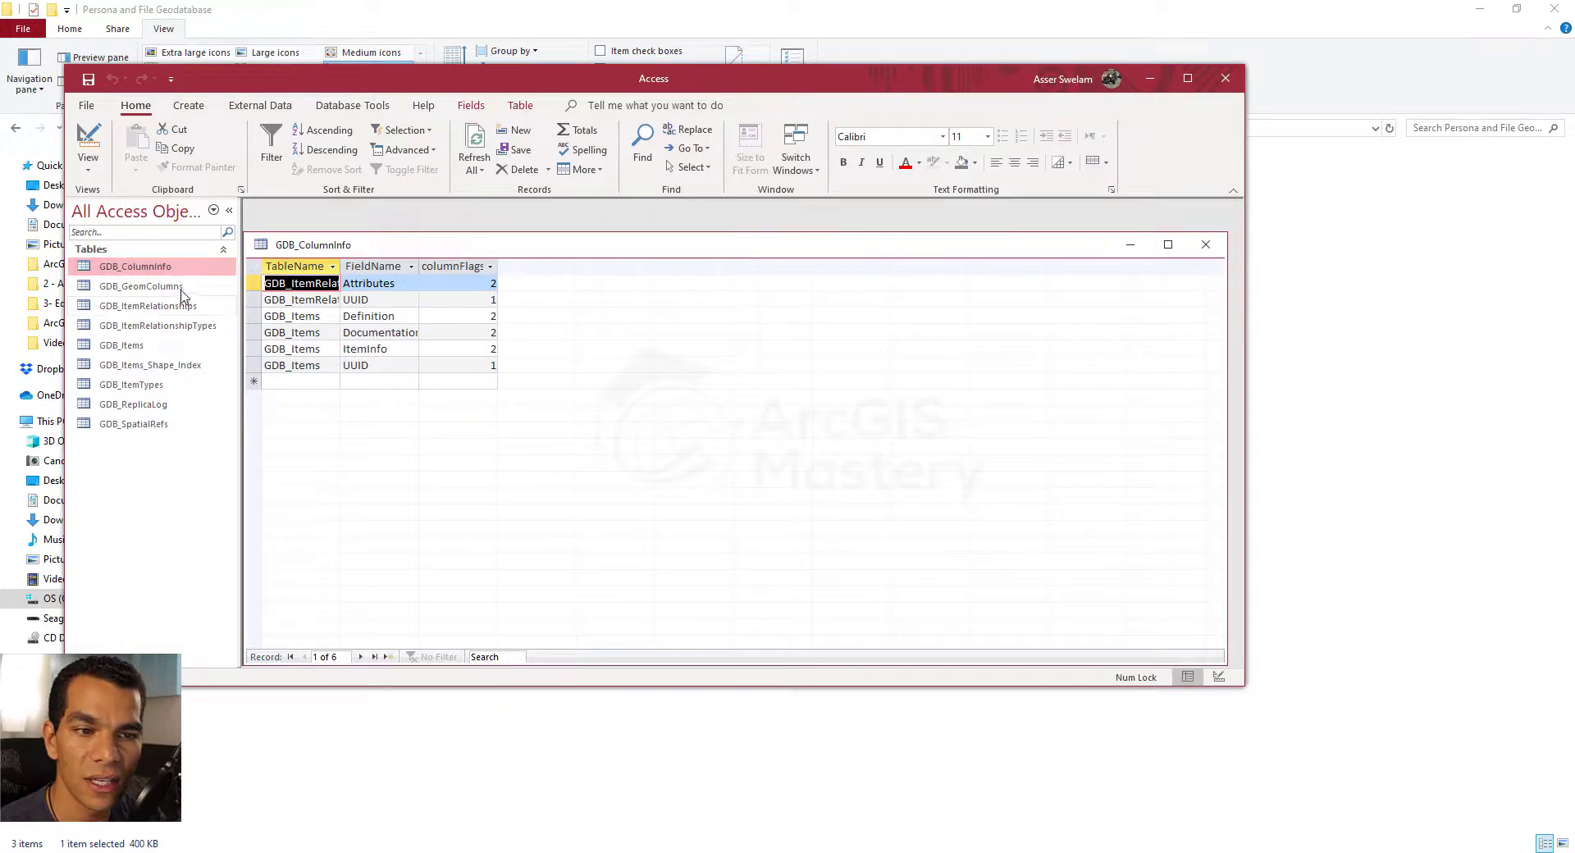
left_click(174, 291)
double_click(175, 291)
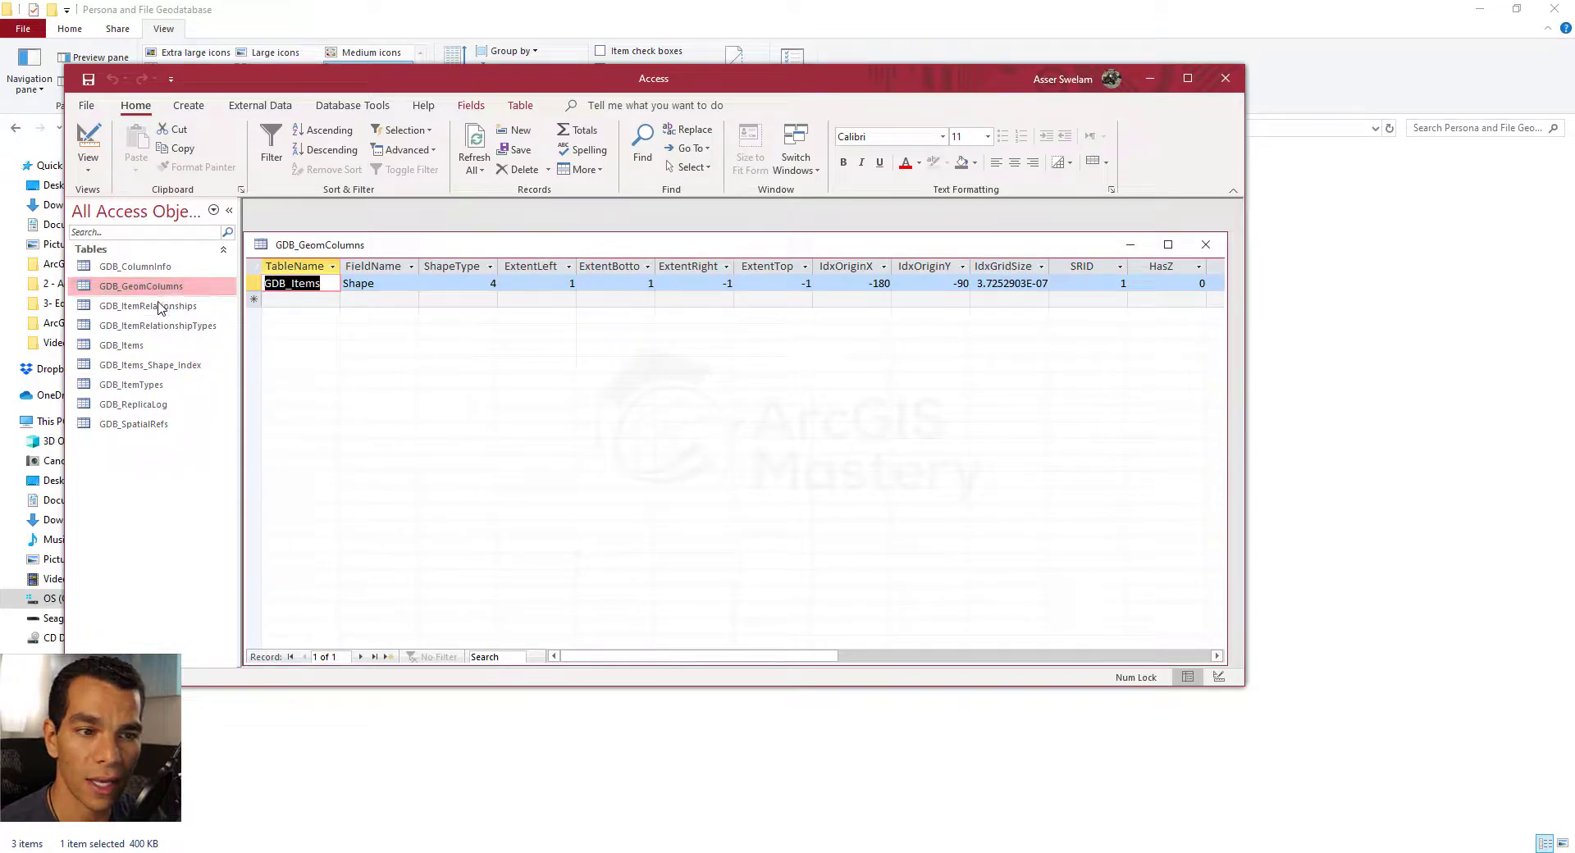
double_click(156, 306)
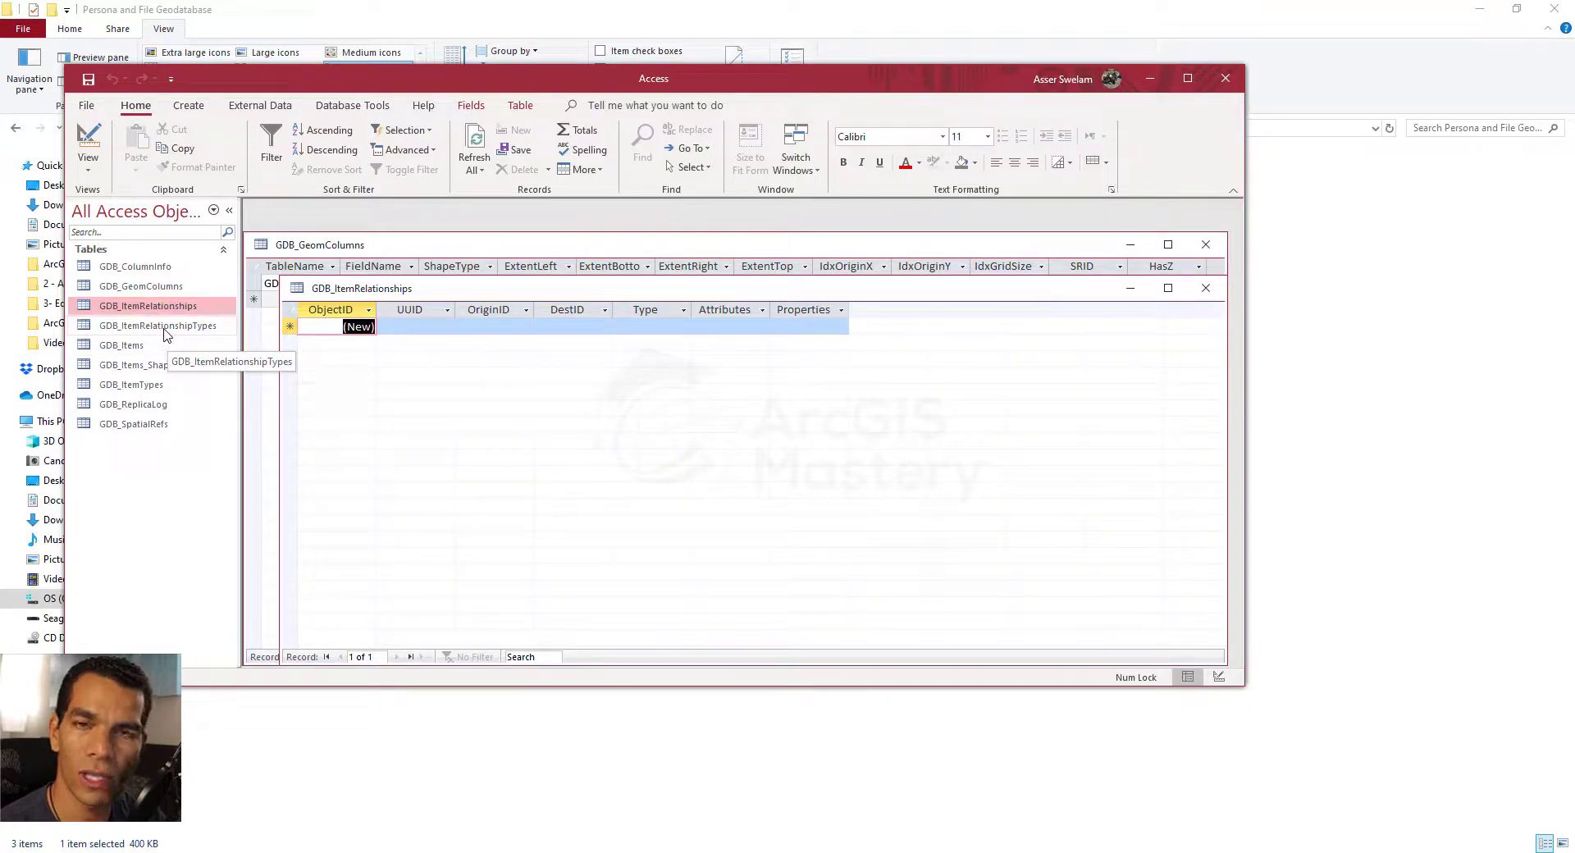
double_click(164, 328)
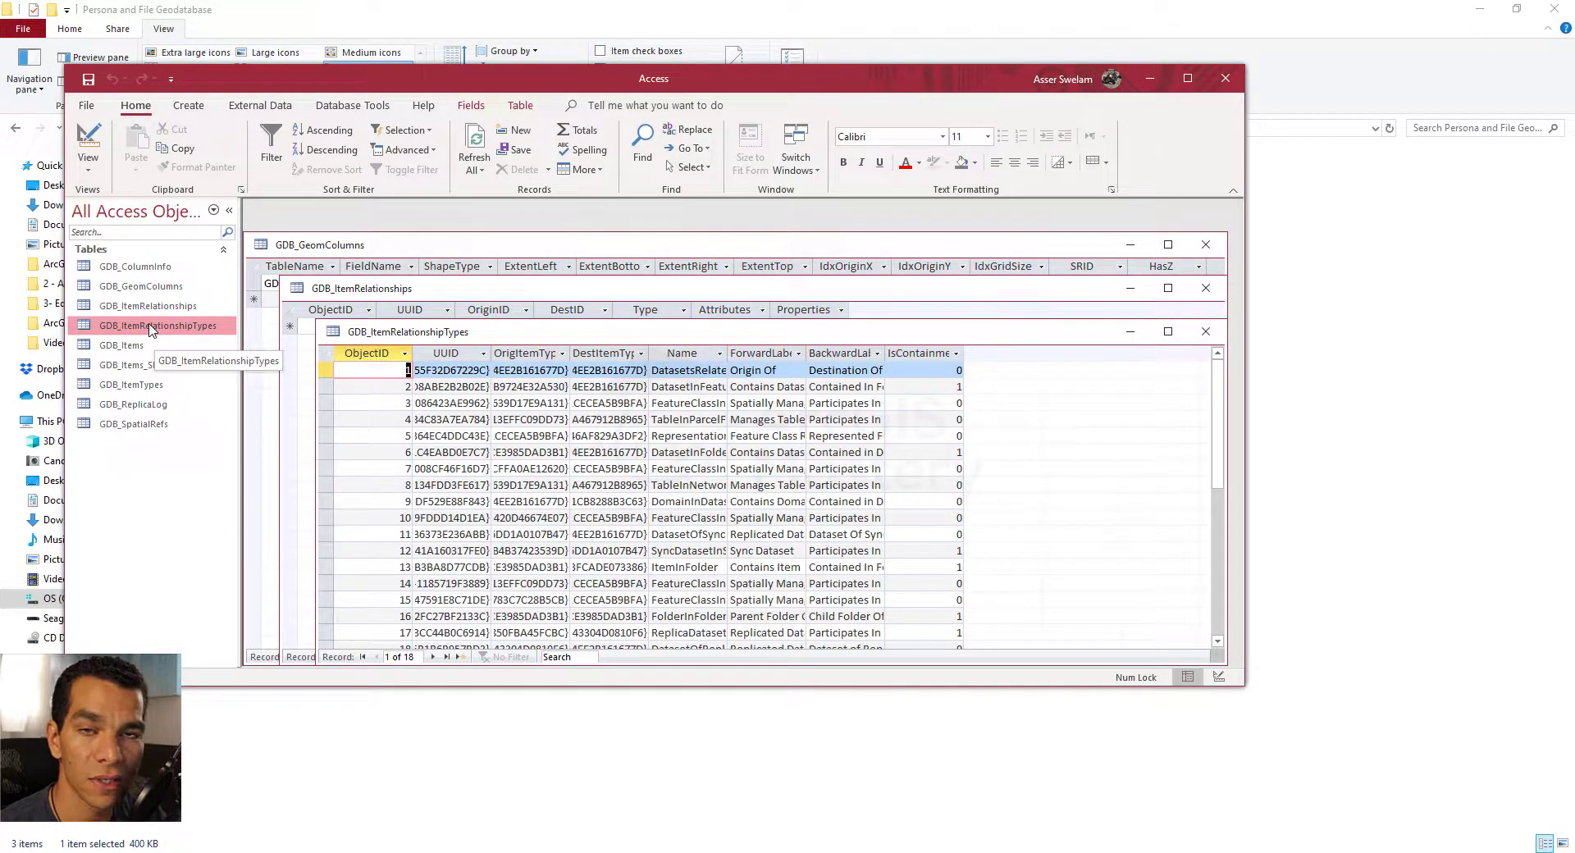
Minimize Access and select Personal GDB.ldb and Personal GDB.mdb together in File Explorer
left_click(1150, 78)
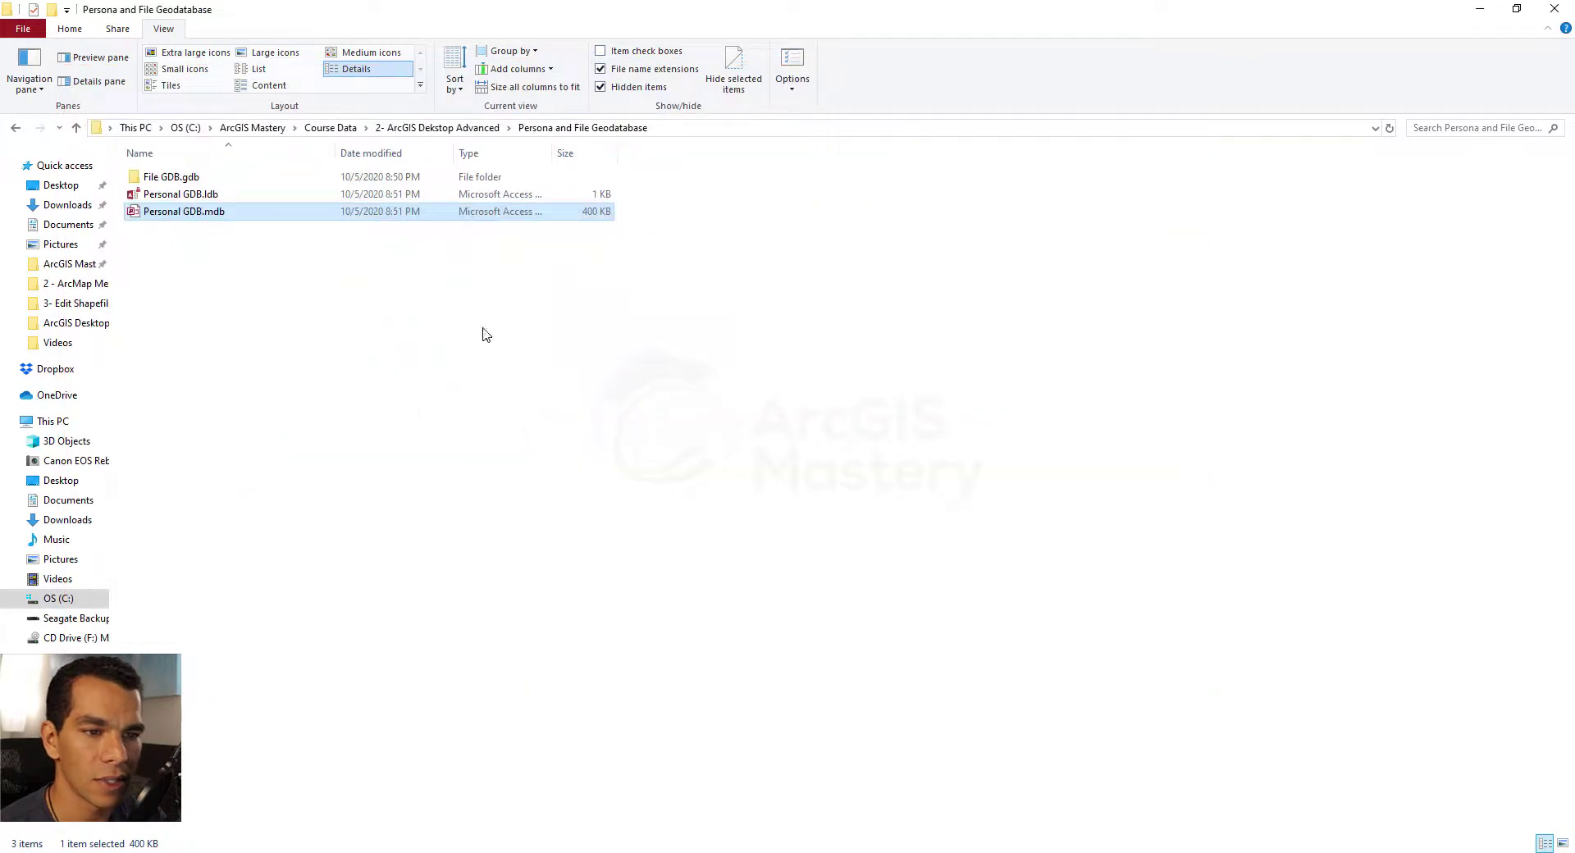
left_click(202, 247)
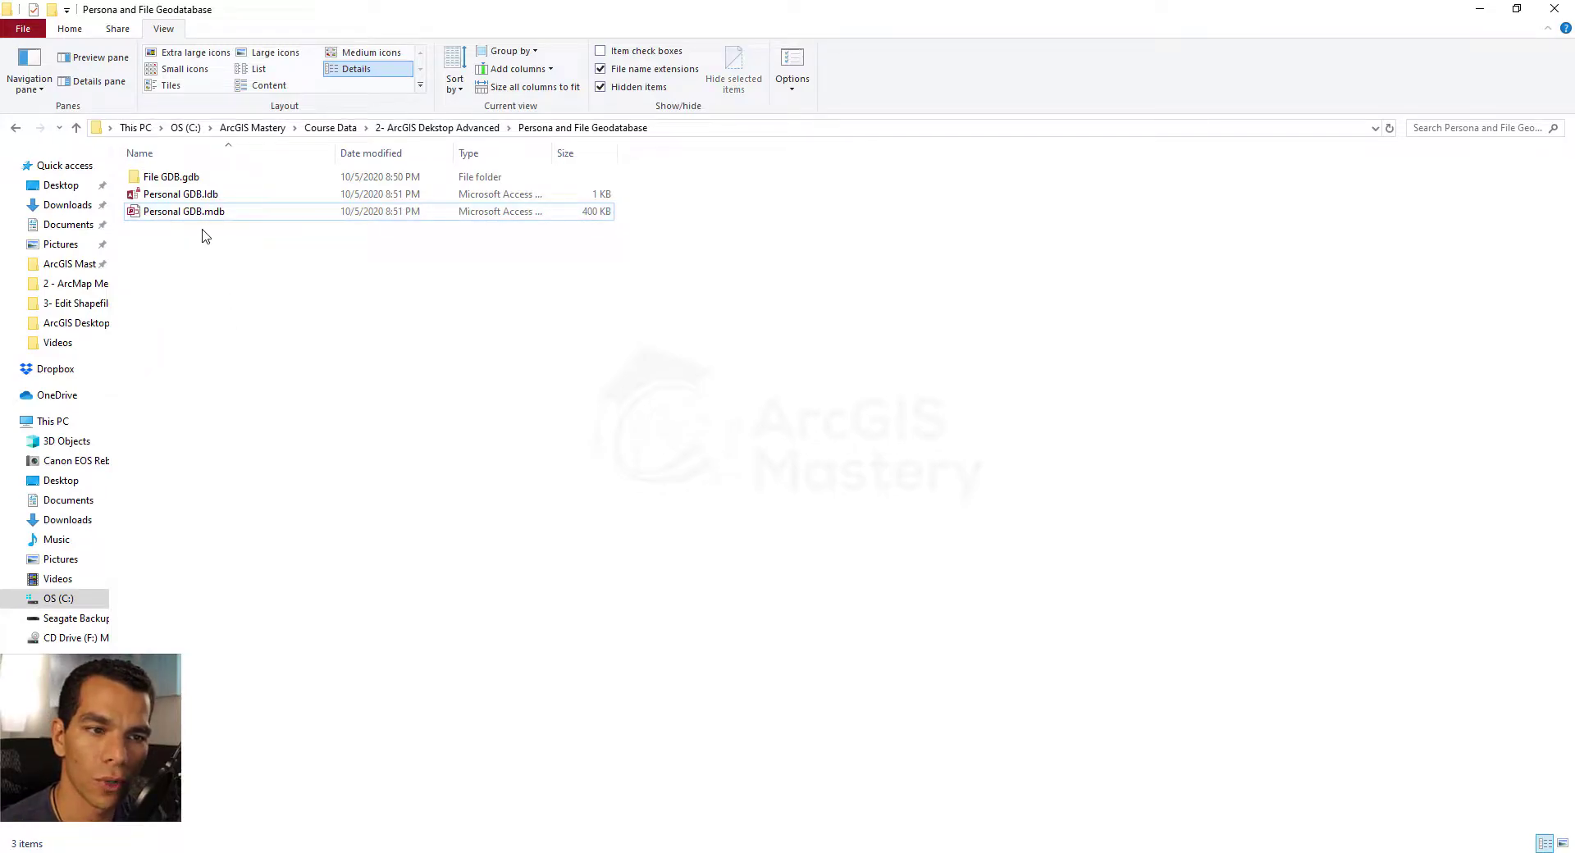
left_click_drag(205, 236, 174, 197)
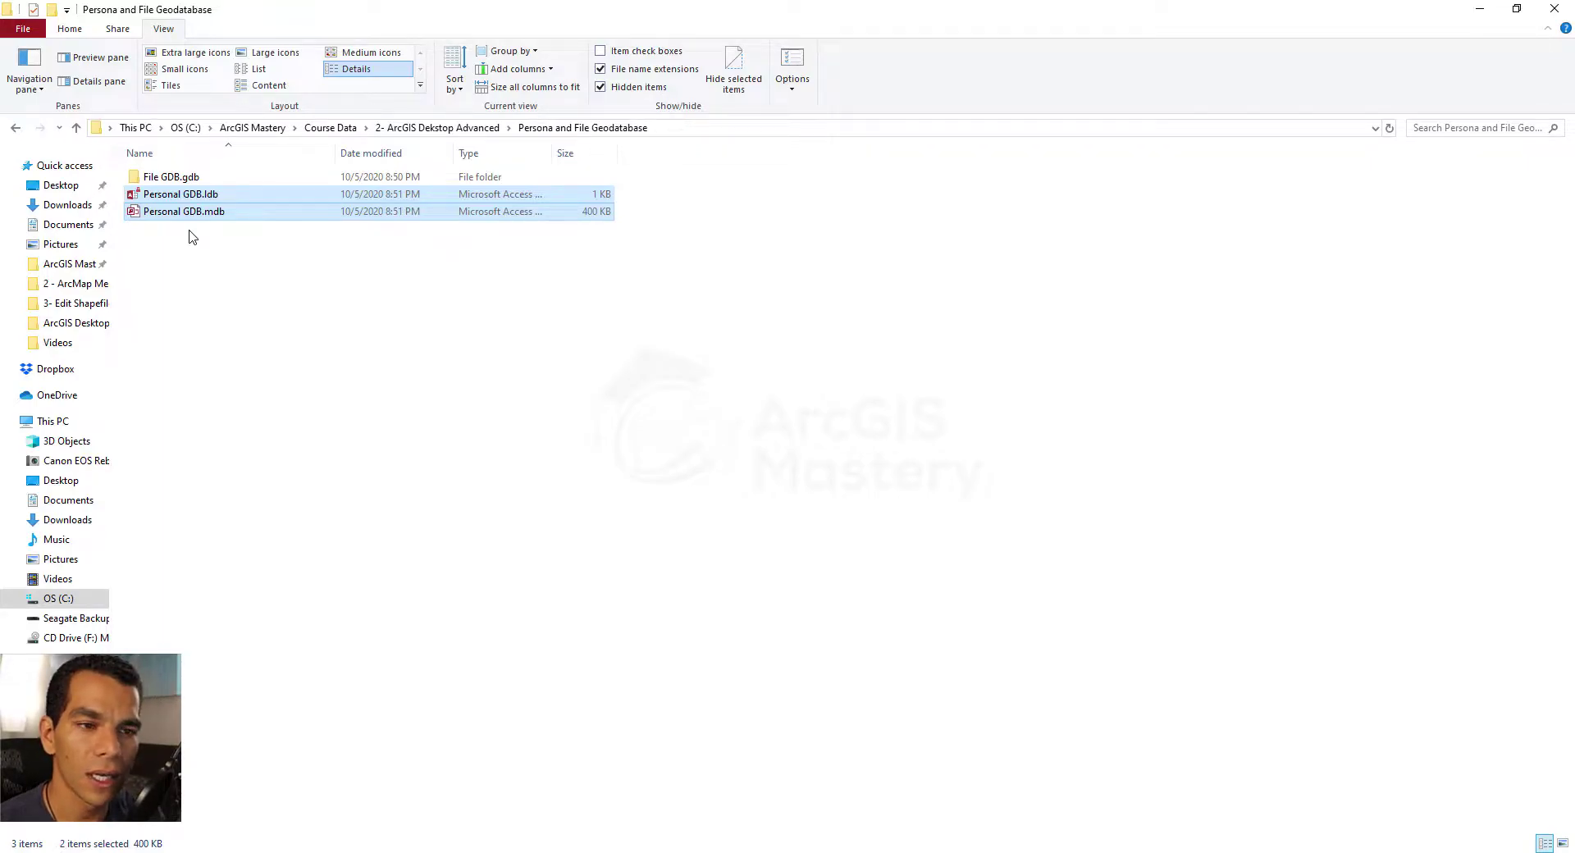
mouse_move(171, 179)
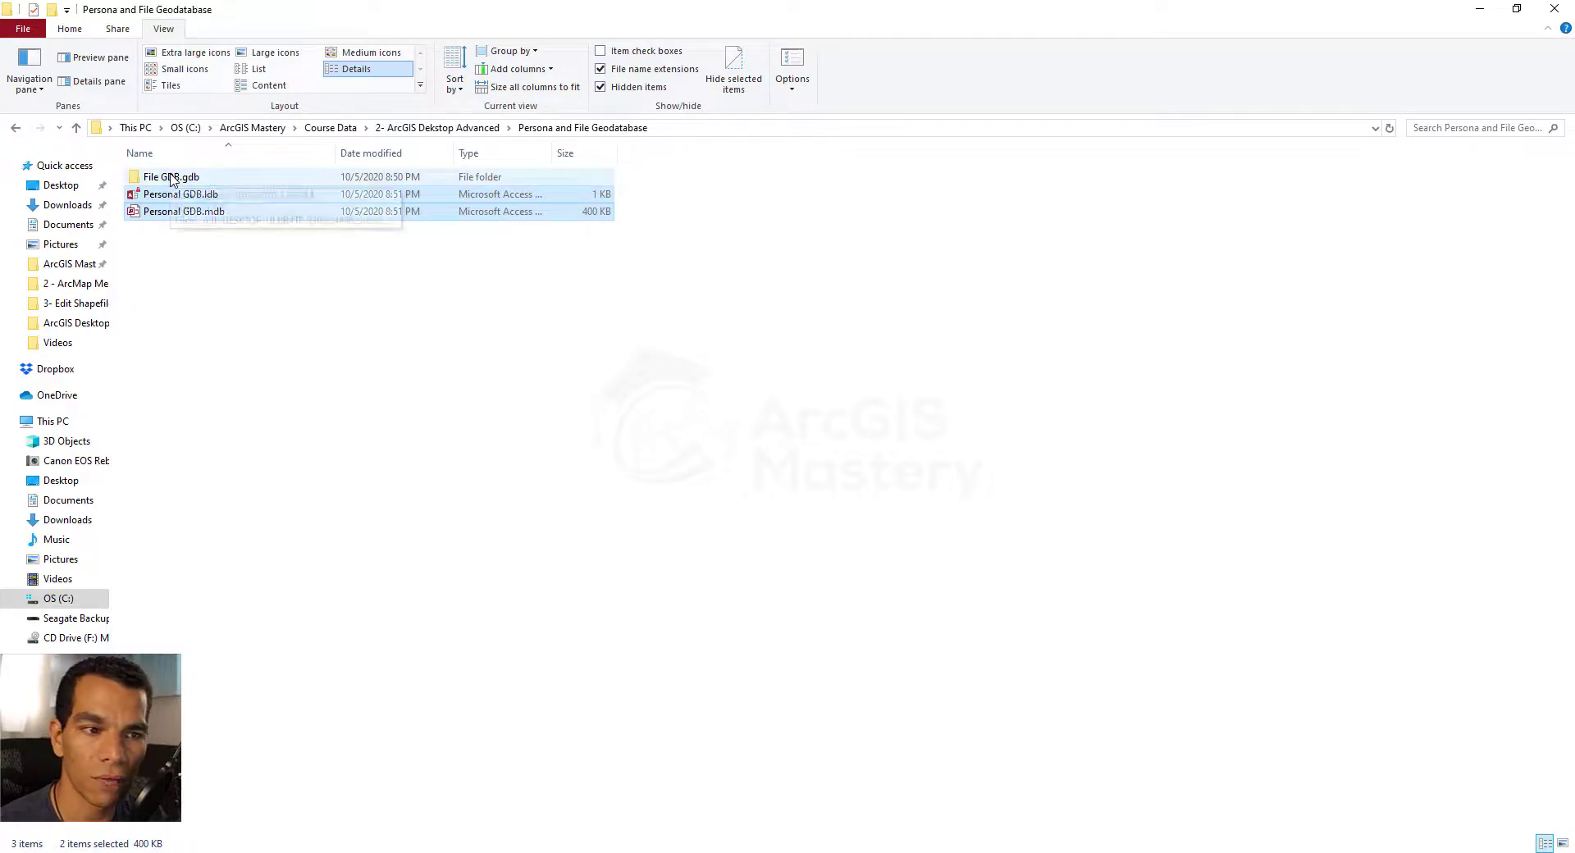
left_click(233, 289)
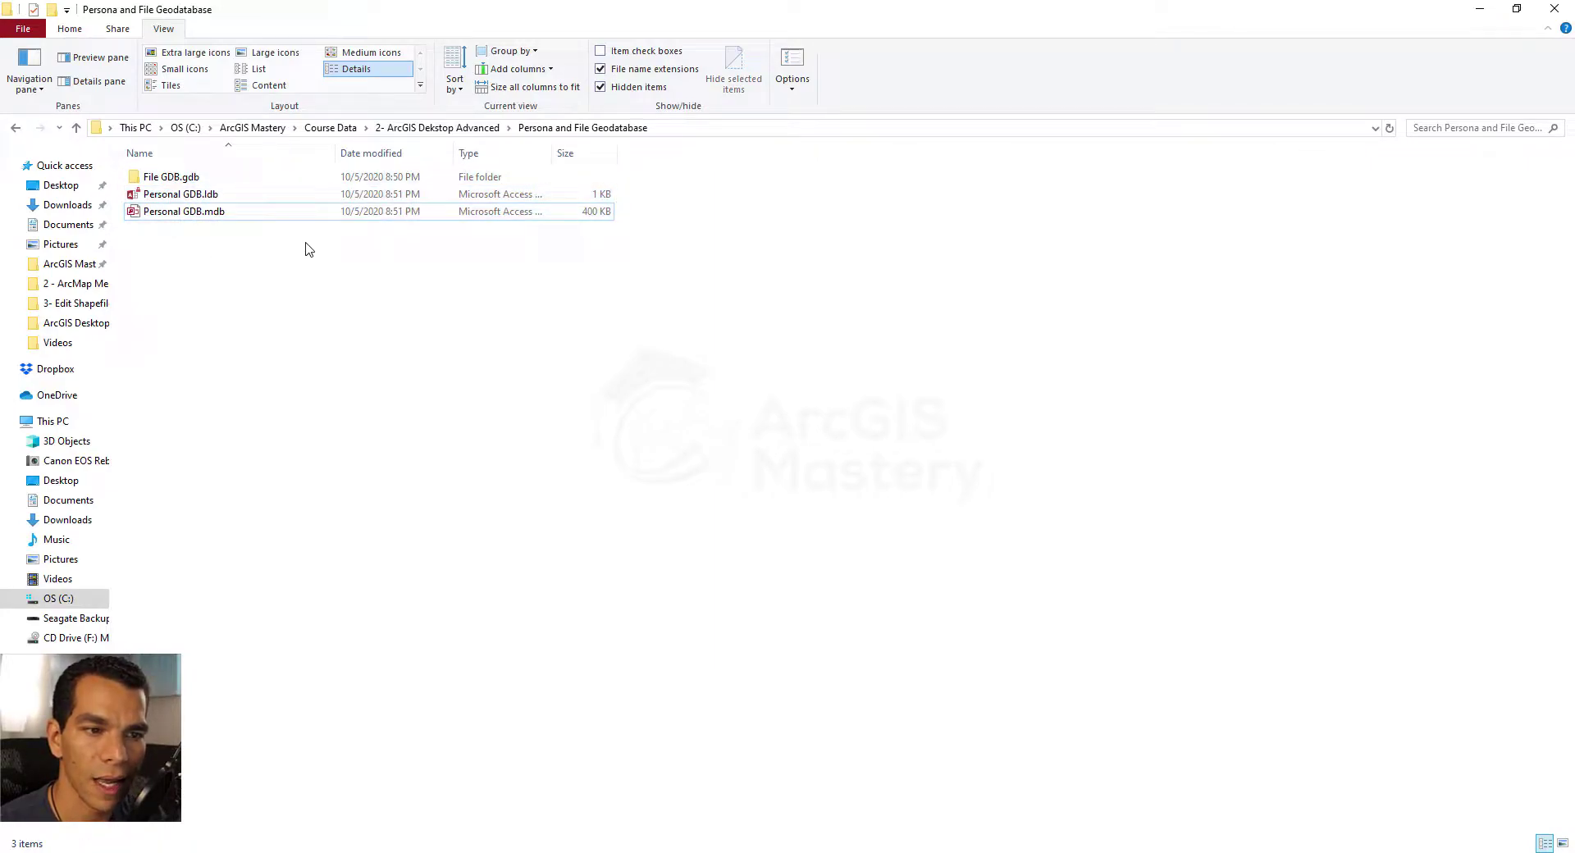
left_click_drag(237, 241, 185, 201)
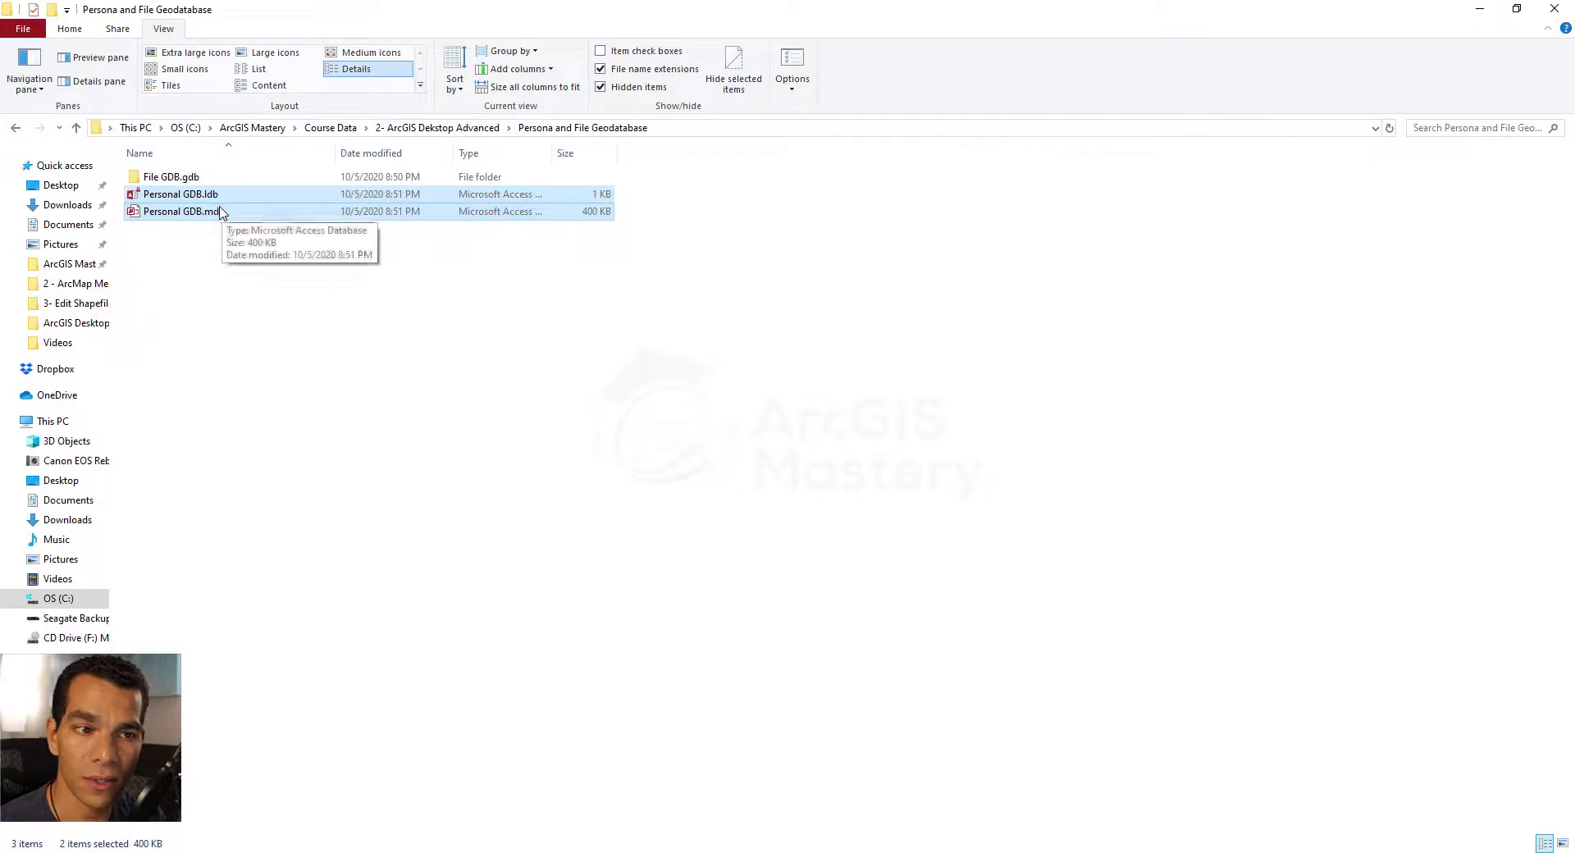
left_click(176, 176)
right_click(182, 177)
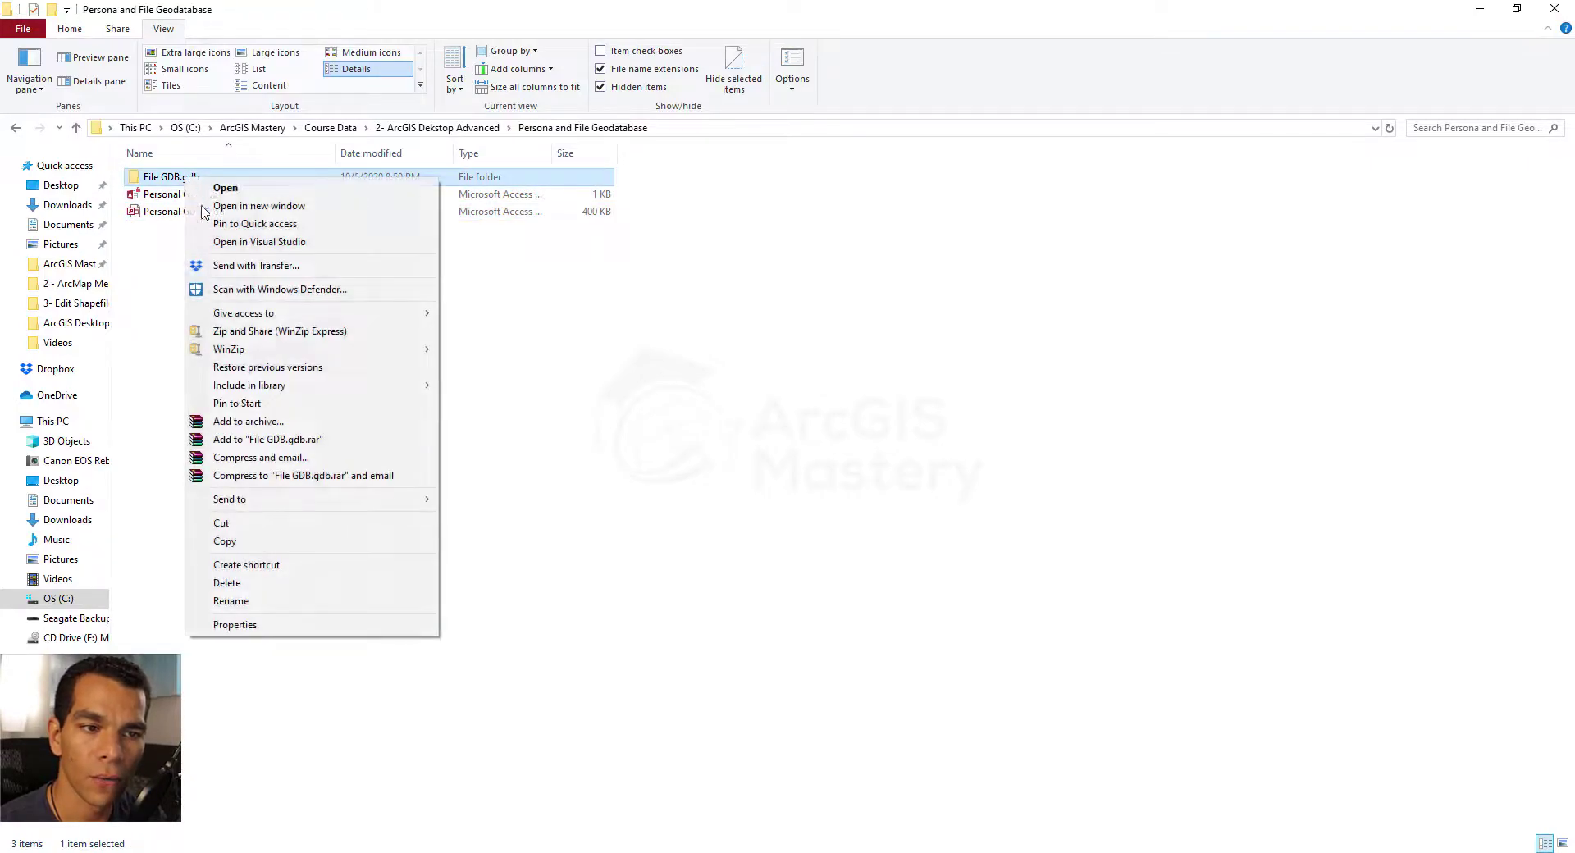
left_click(305, 628)
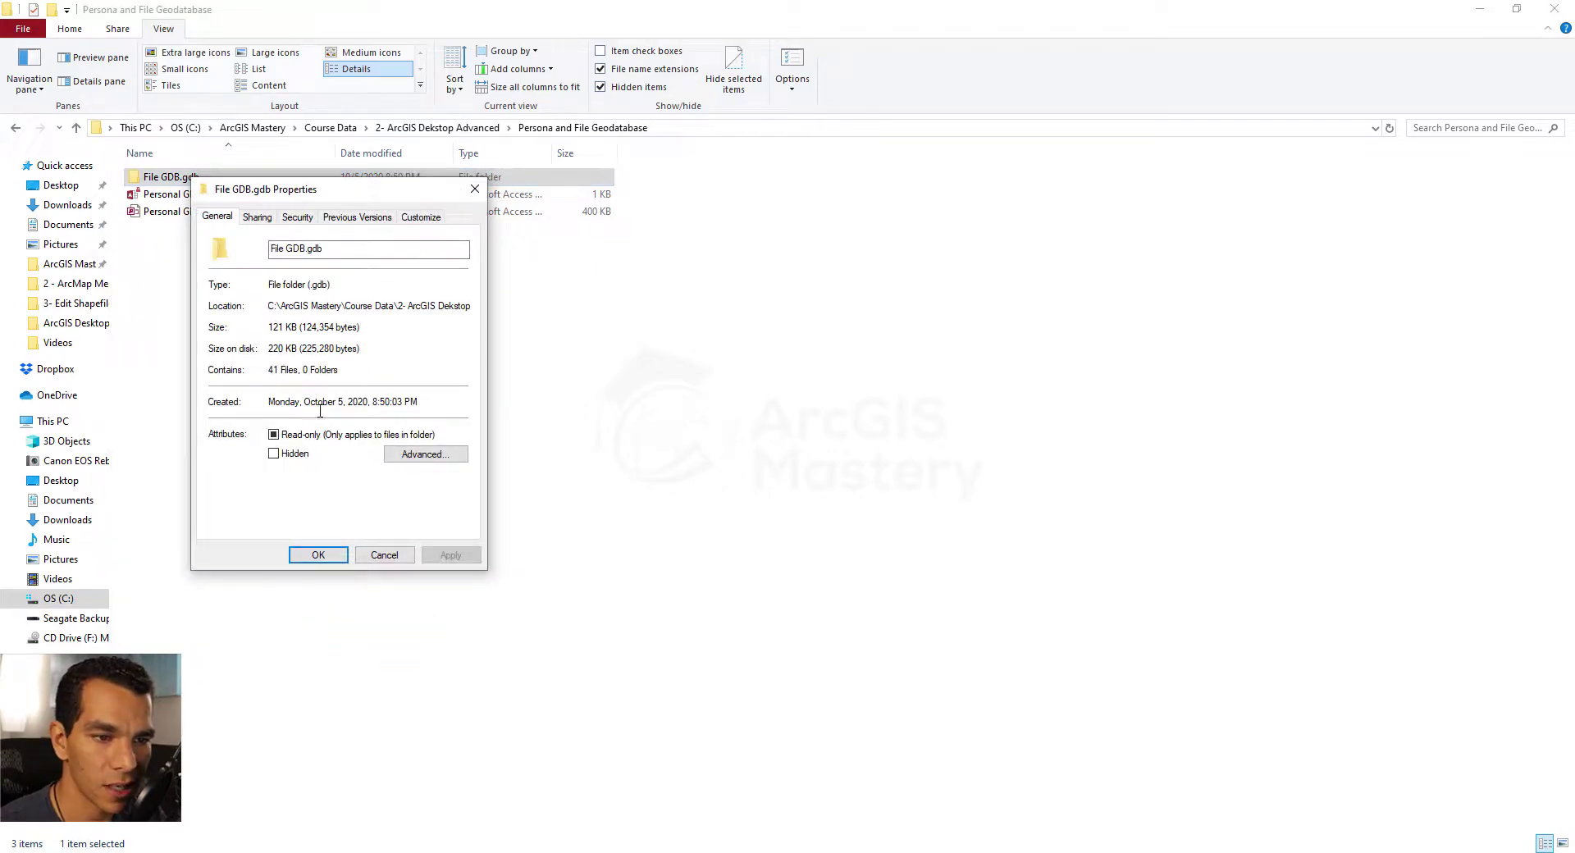
left_click_drag(269, 349, 299, 349)
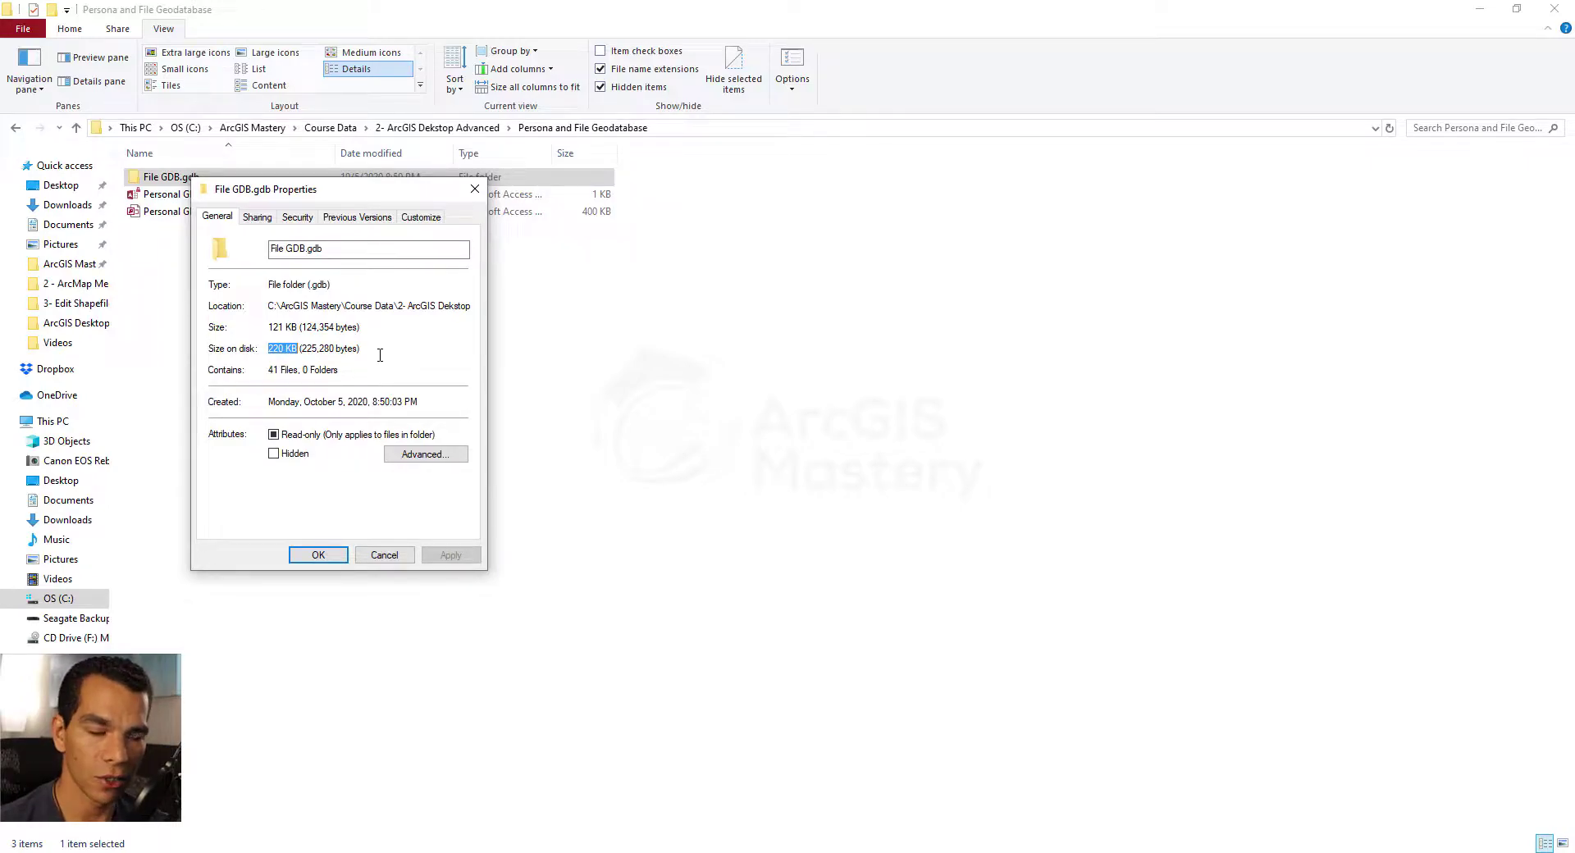
key("Escape")
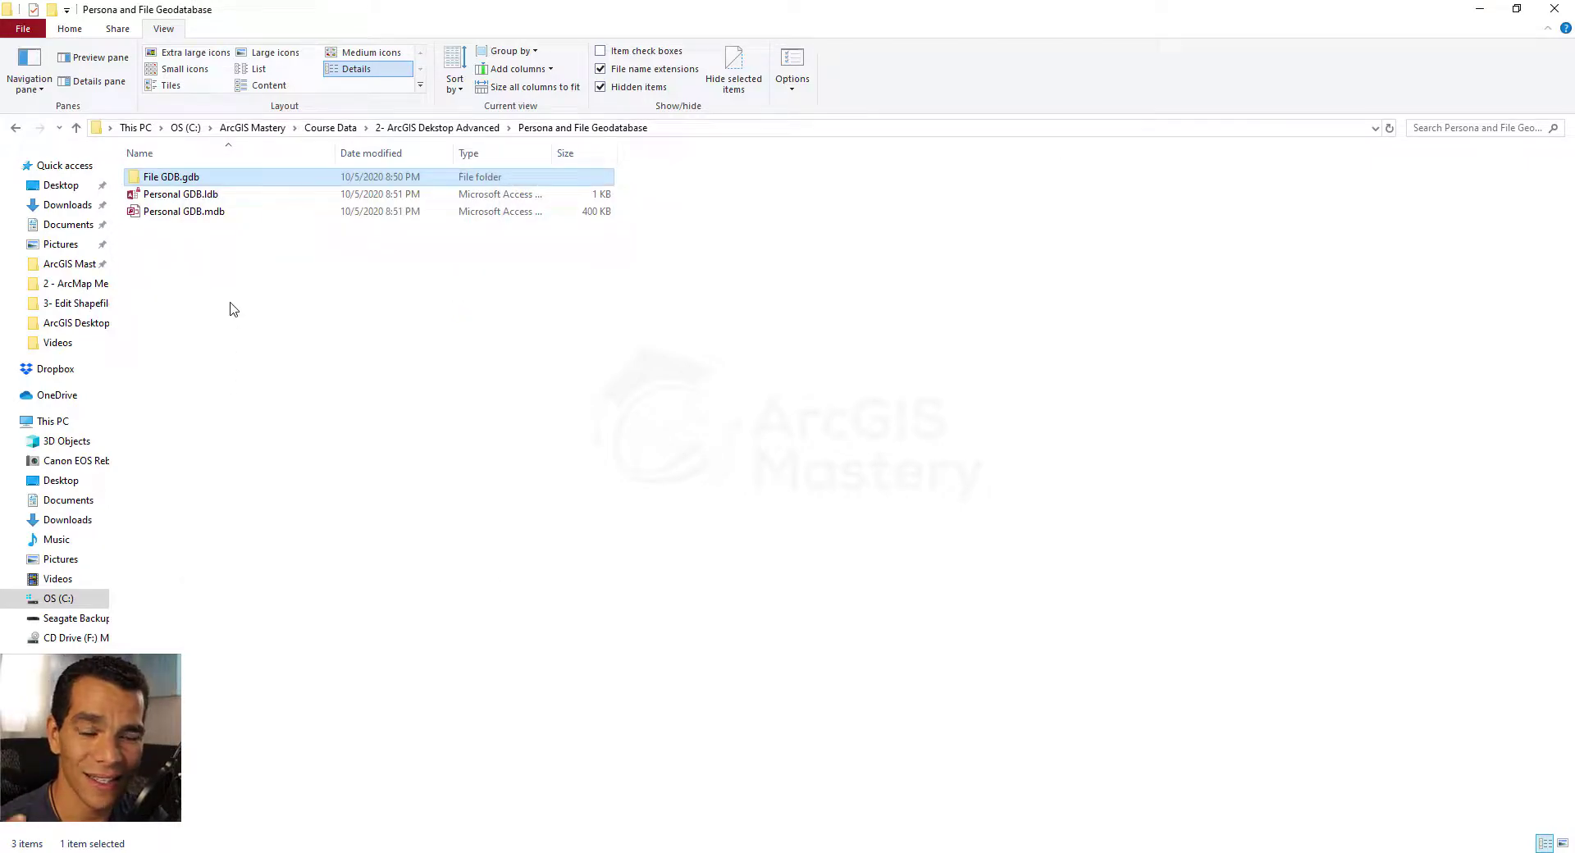
Back in ArcCatalog, open the geodatabases and show File GDB.gdb's New item options
key("alt+Tab")
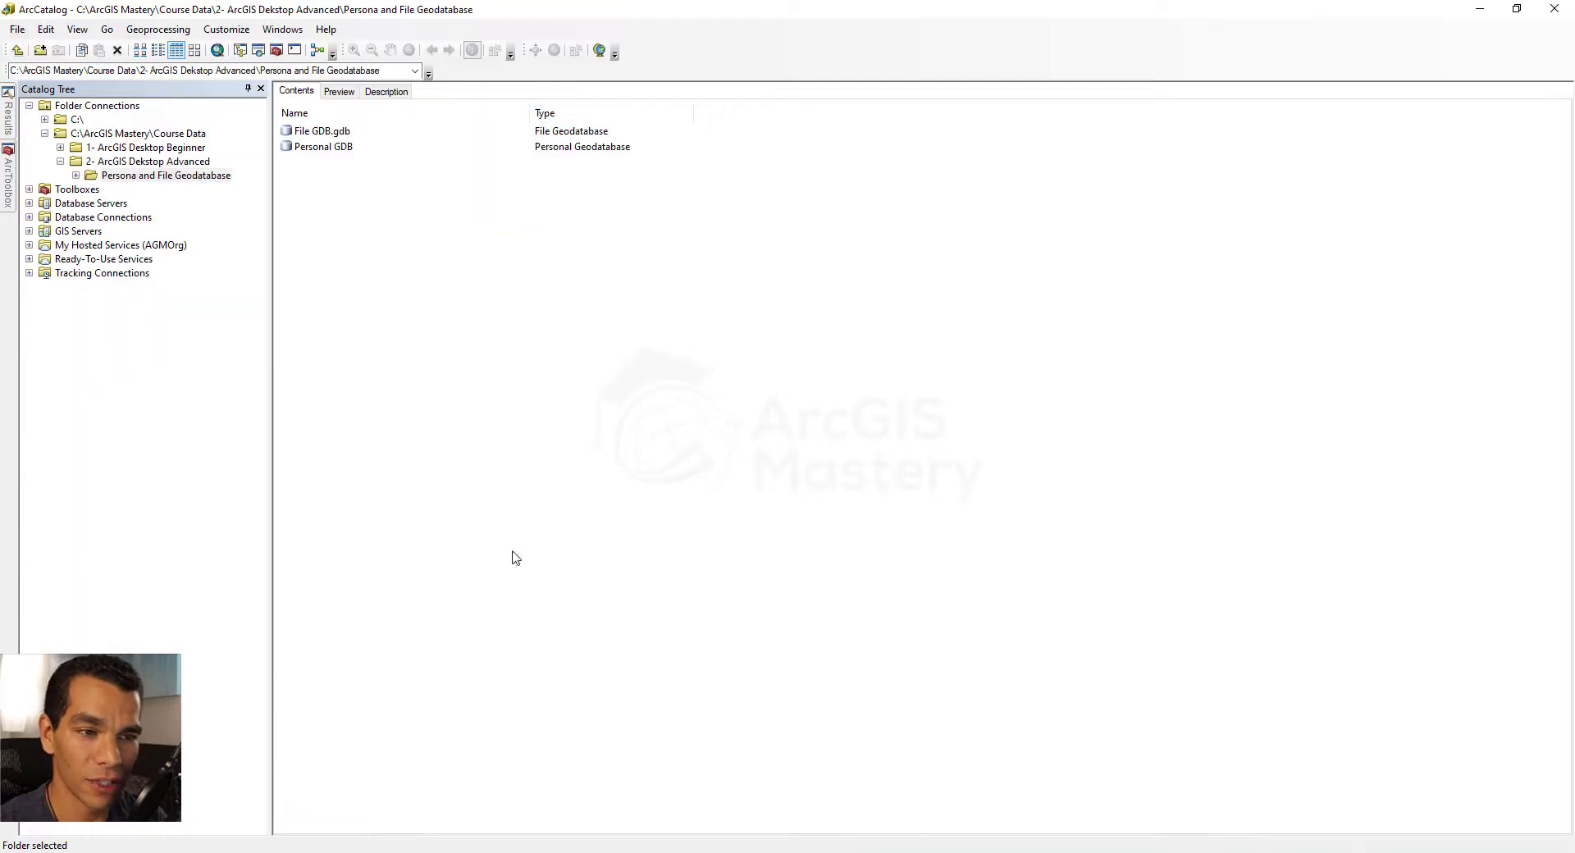
double_click(324, 149)
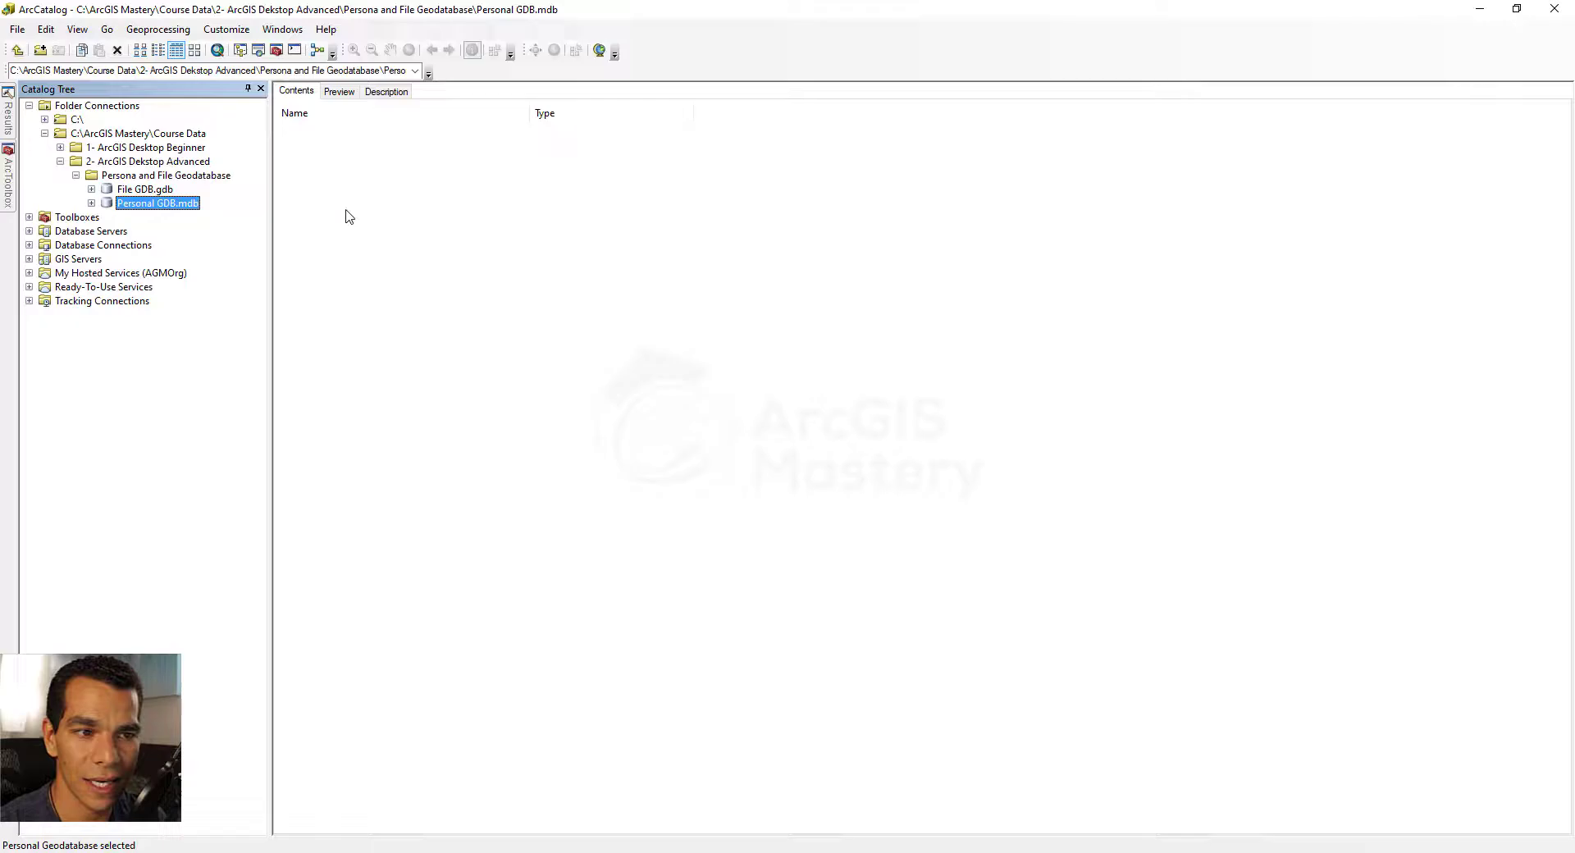
right_click(347, 211)
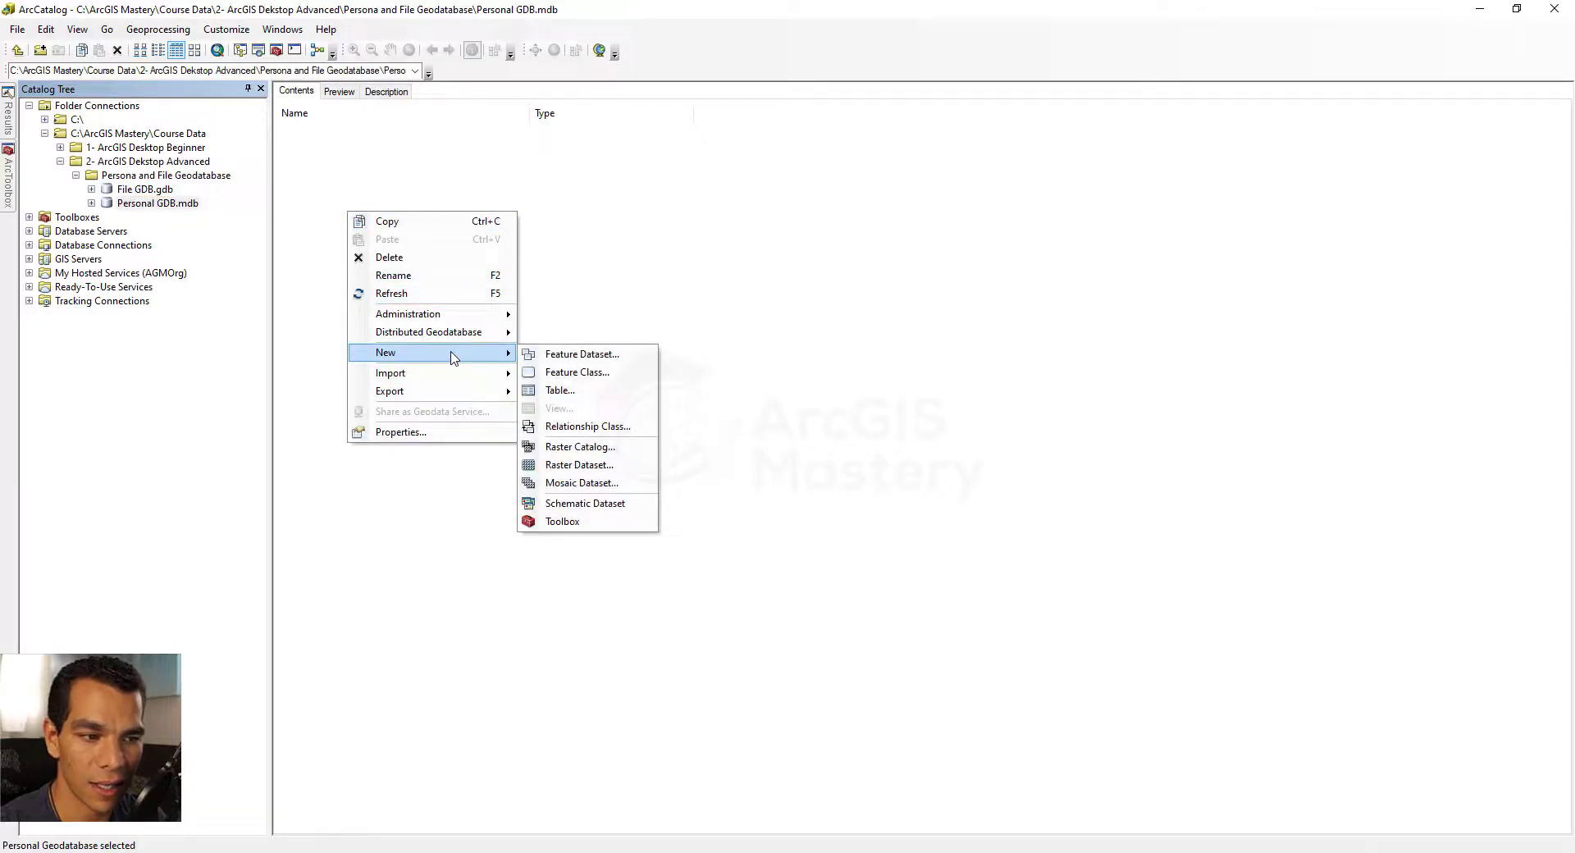
left_click(162, 194)
right_click(417, 176)
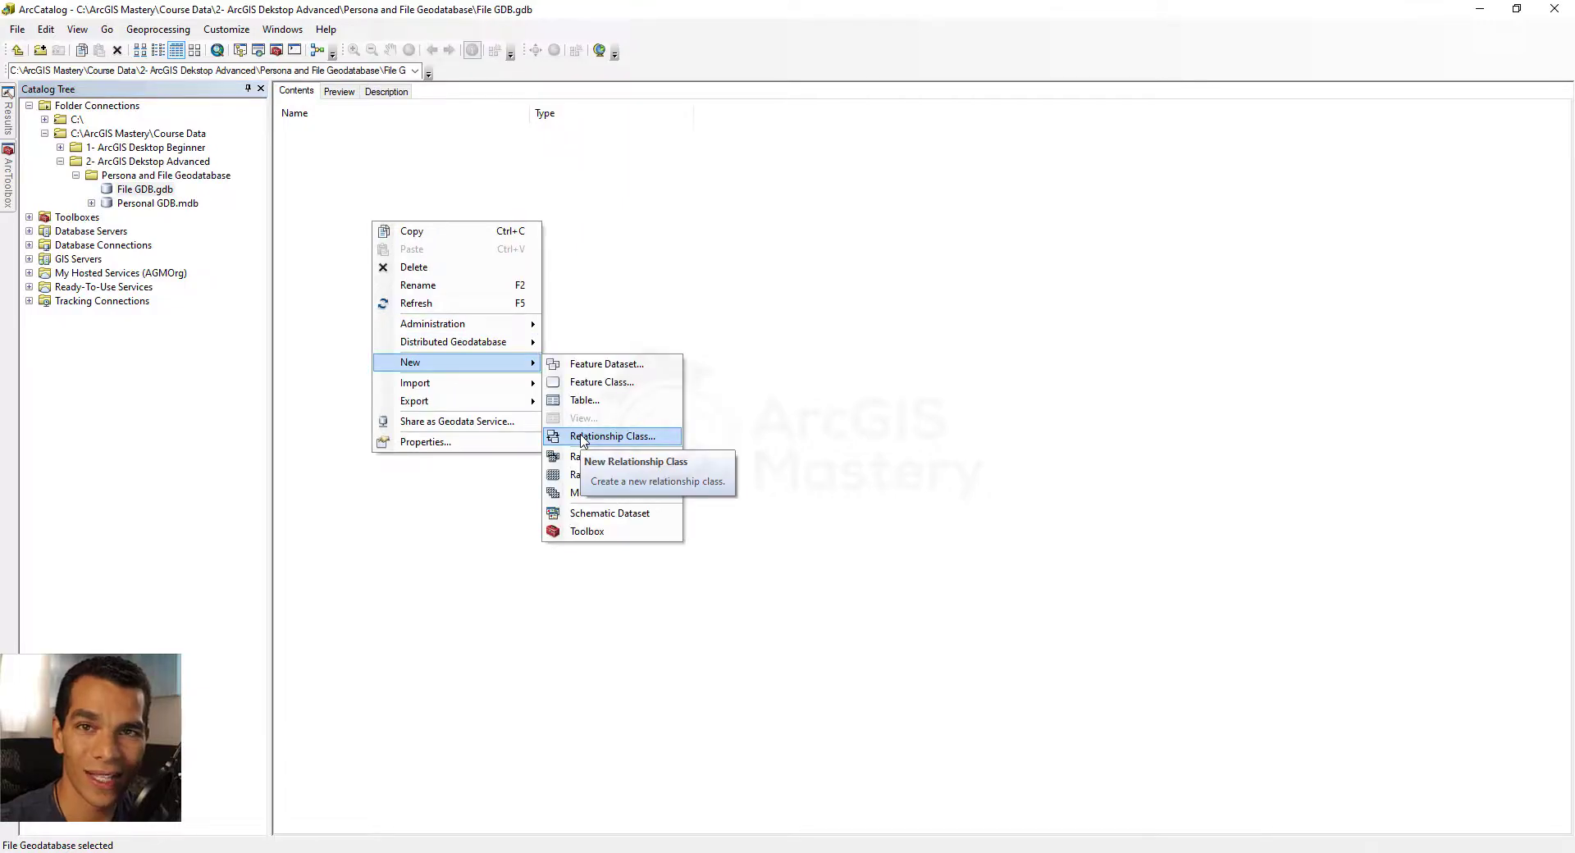